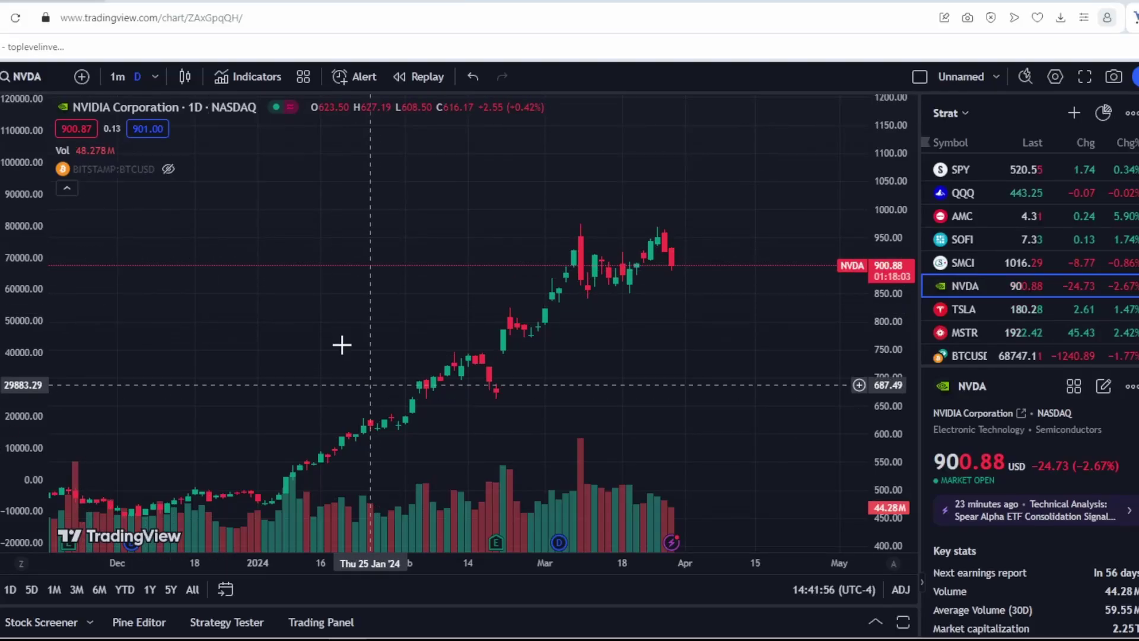
# Switch past the Volatility Lab to the option chain and close the performance profile of the Jul 19 '24 NVDA strategy.
pyautogui.hotkey('alt', 'Tab')
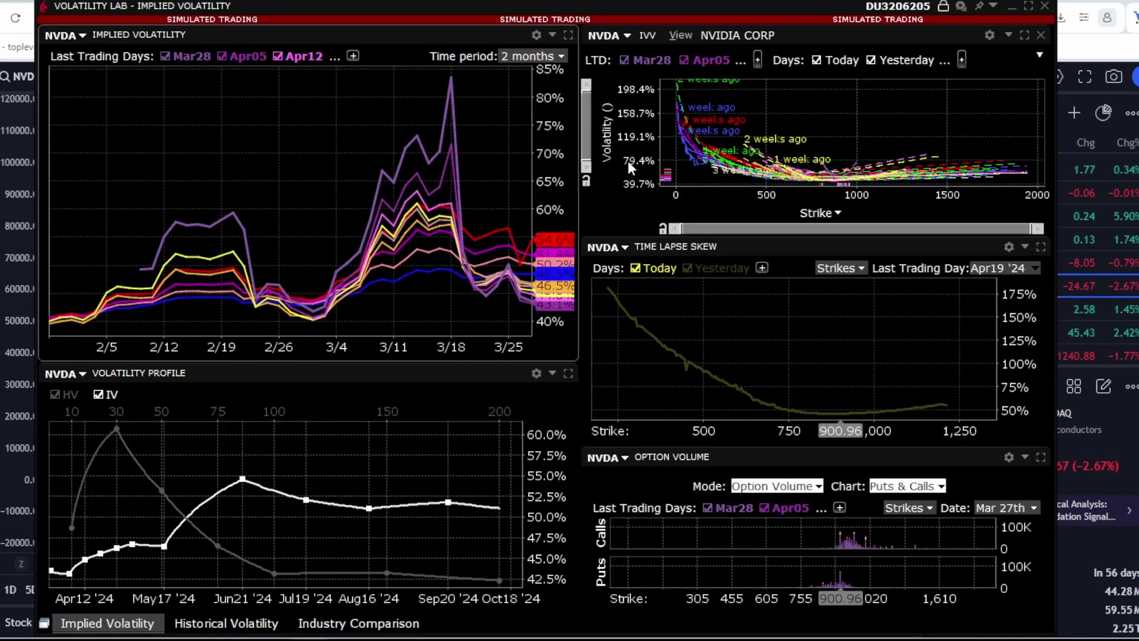
pyautogui.hotkey('alt', 'Tab')
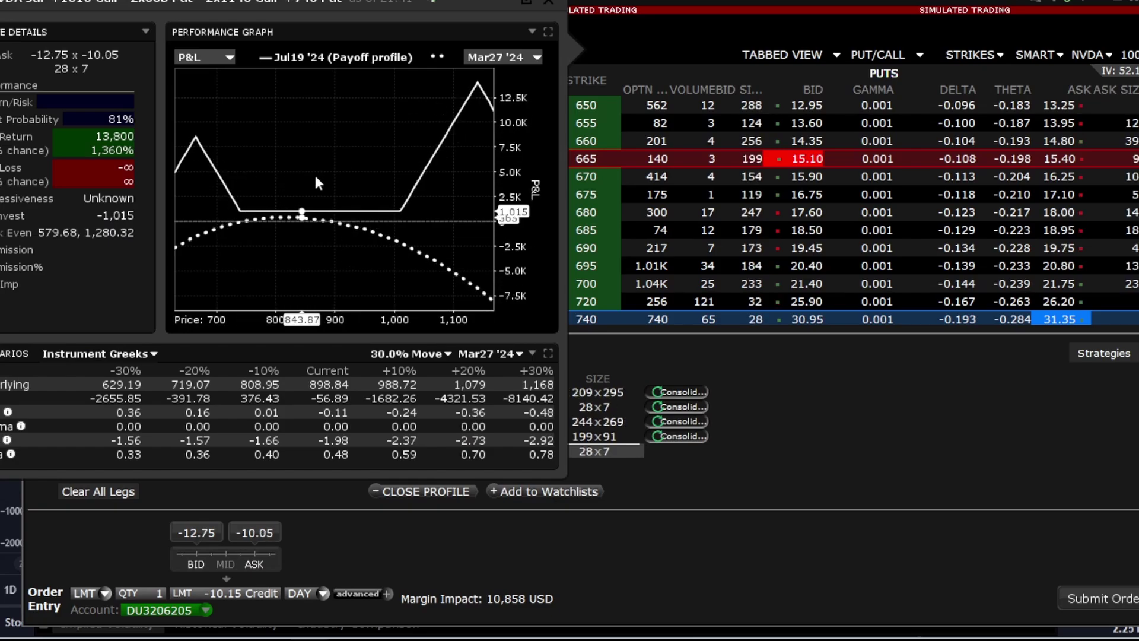
pyautogui.click(549, 2)
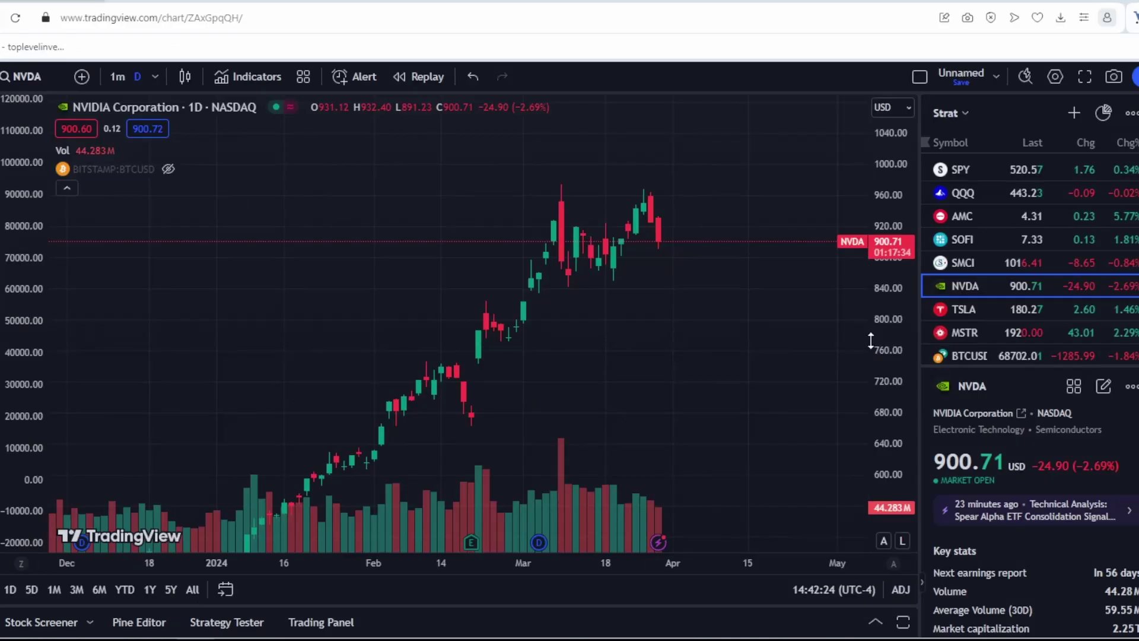
# On the TradingView chart, measure NVDA's price move from the 19 March 2024 candle to the 25 March high.
pyautogui.scroll(3, 770, 303)
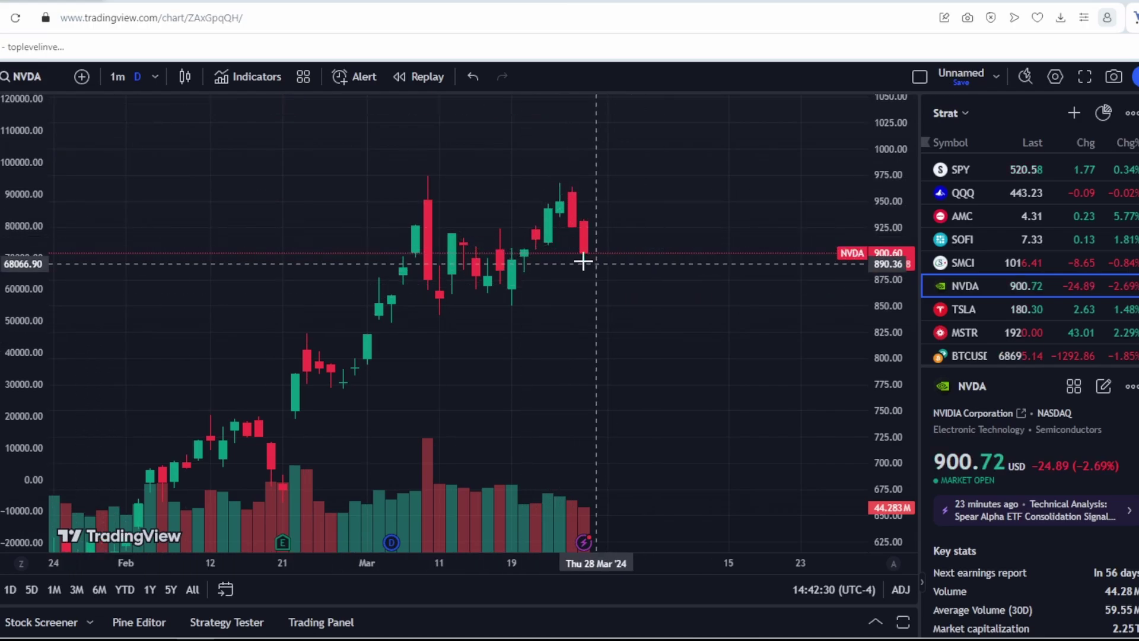
pyautogui.keyDown('shift'); pyautogui.click(512, 253); pyautogui.keyUp('shift')
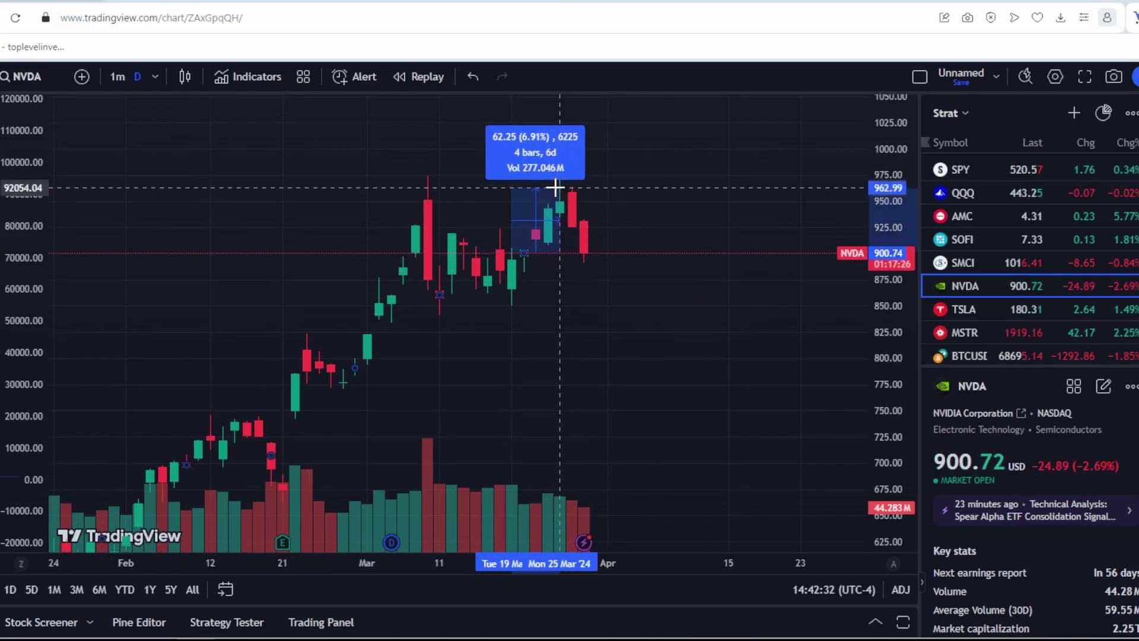
# Switch to the Volatility Lab and enlarge NVDA's Implied Volatility chart.
pyautogui.hotkey('alt', 'Tab')
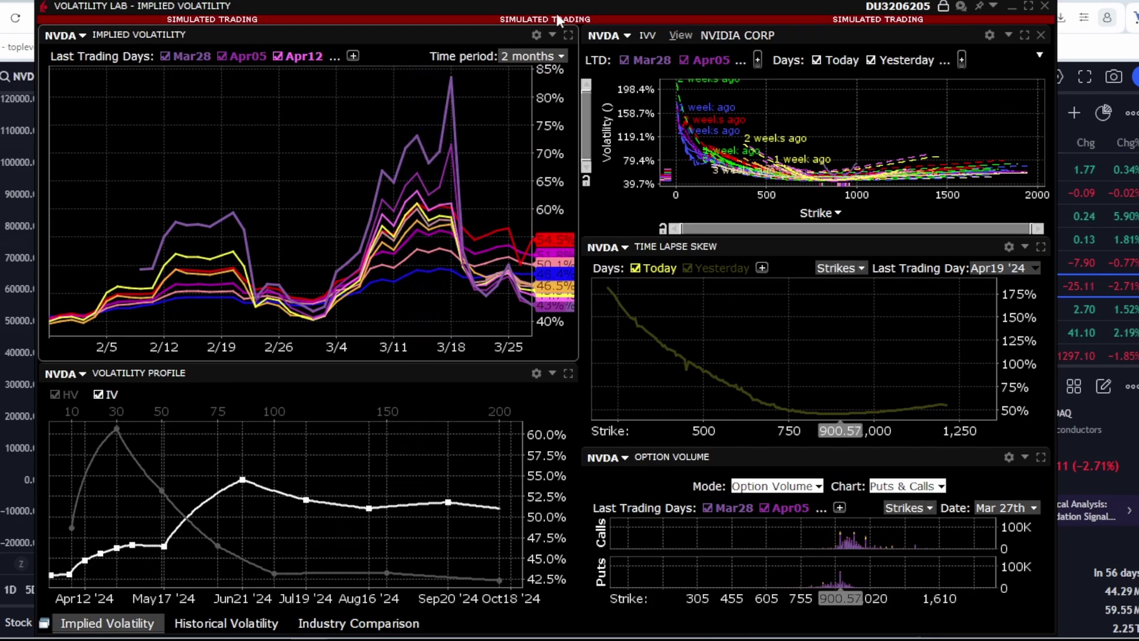
pyautogui.click(569, 35)
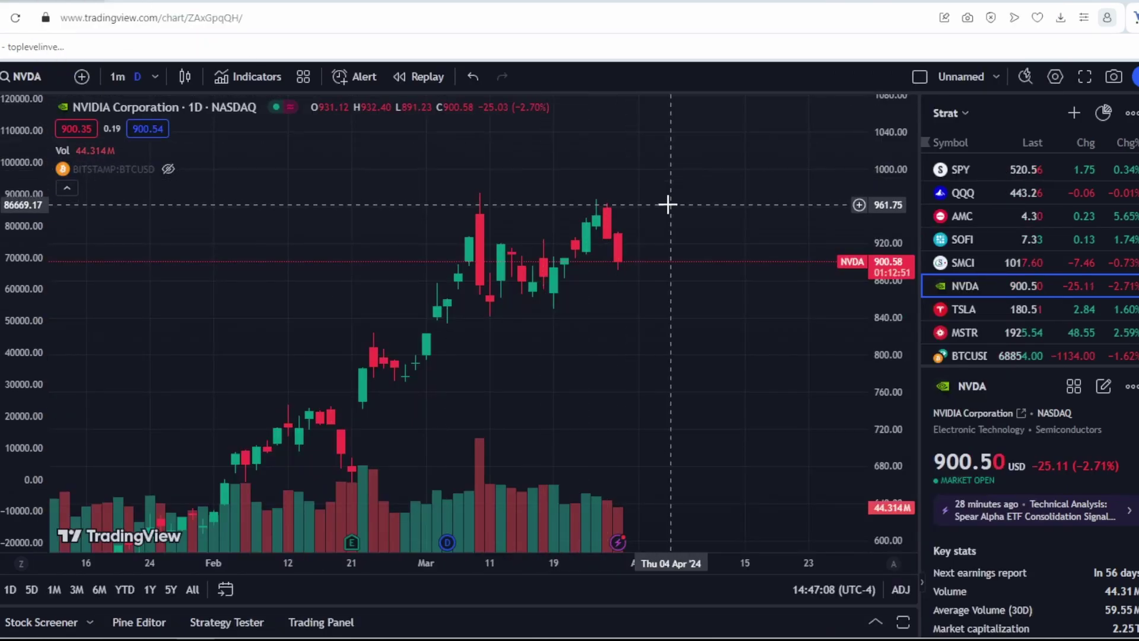
# Examine NVDA's March daily candles on the TradingView chart at a closer scale.
pyautogui.moveTo(900, 279); pyautogui.dragTo(902, 243)
pyautogui.moveTo(691, 285); pyautogui.dragTo(720, 453)
pyautogui.scroll(5, 713, 428)
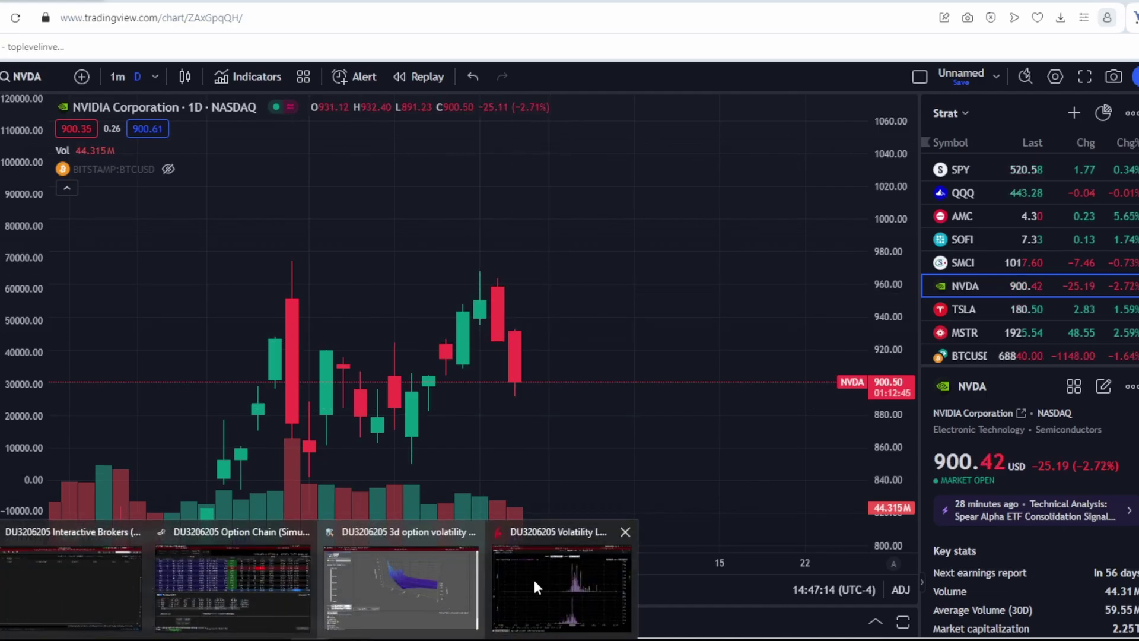
# Check NVDA's call and put volume by strike in the Volatility Lab and return to the TradingView chart.
pyautogui.click(534, 586)
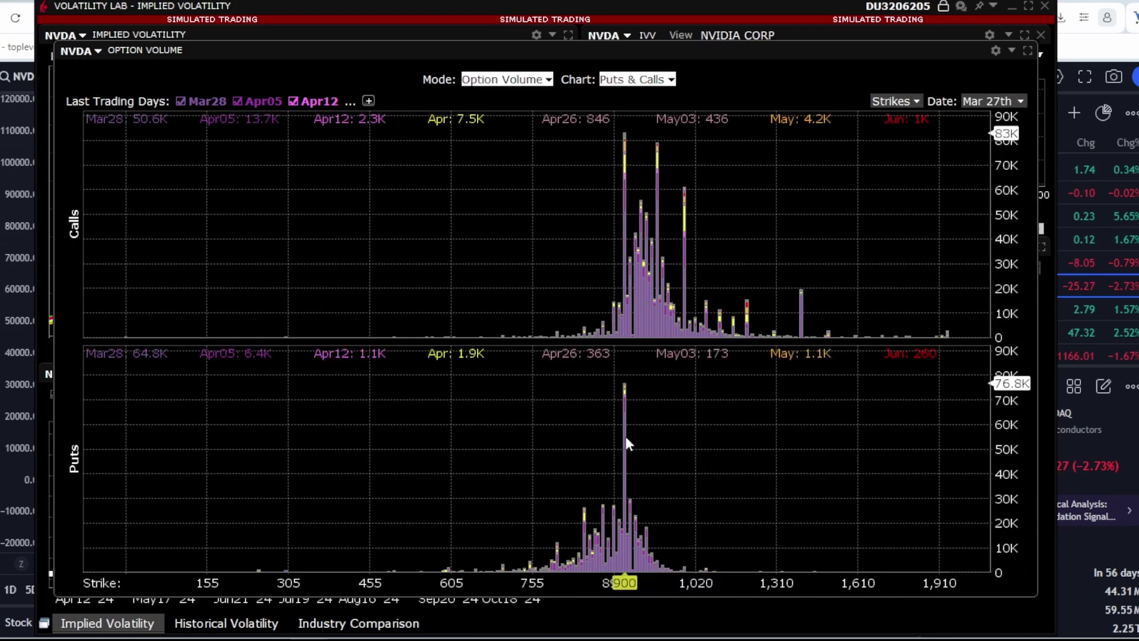
pyautogui.click(17, 255)
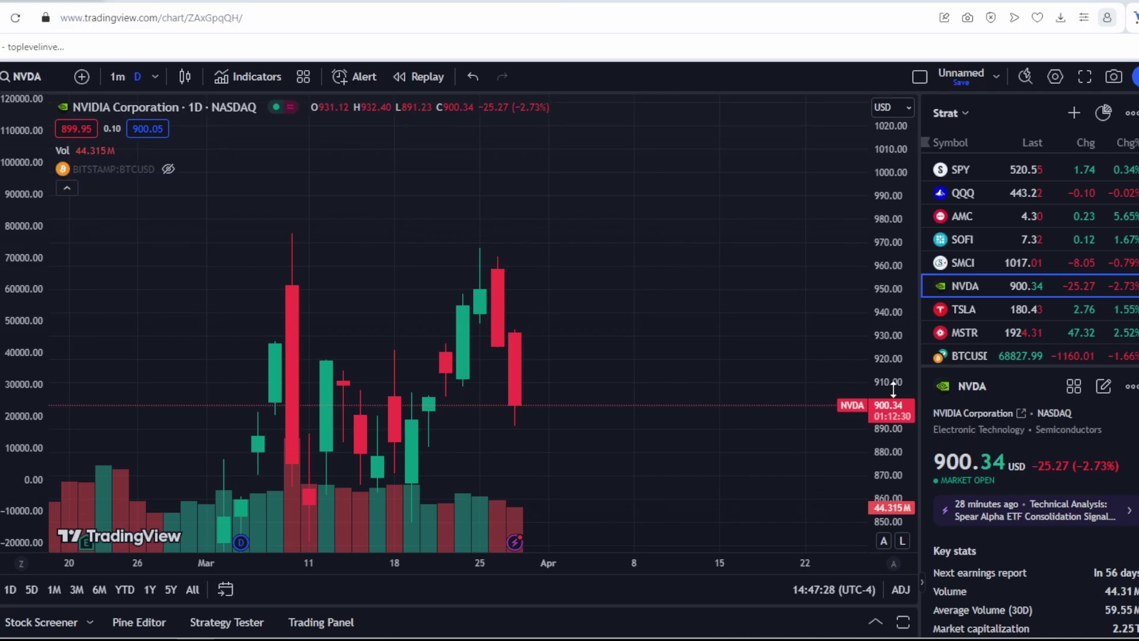
# Examine how NVDA's daily price has ranged through March compared with the preceding rally.
pyautogui.moveTo(894, 389); pyautogui.dragTo(892, 342)
pyautogui.moveTo(684, 346); pyautogui.dragTo(770, 212)
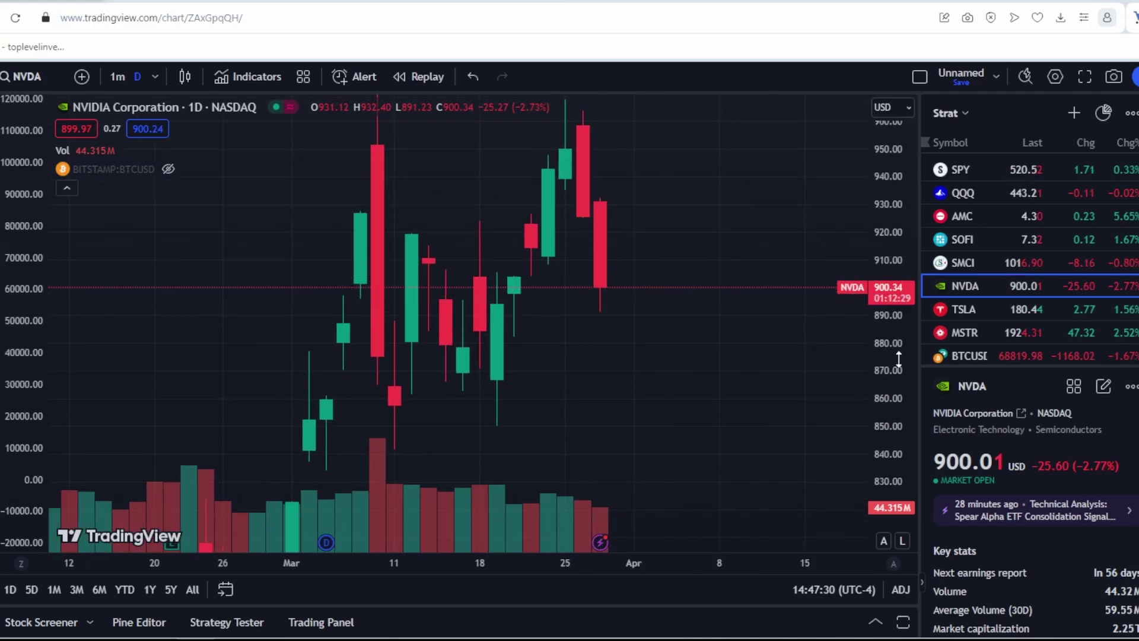
pyautogui.scroll(-4, 898, 361)
pyautogui.scroll(3, 685, 472)
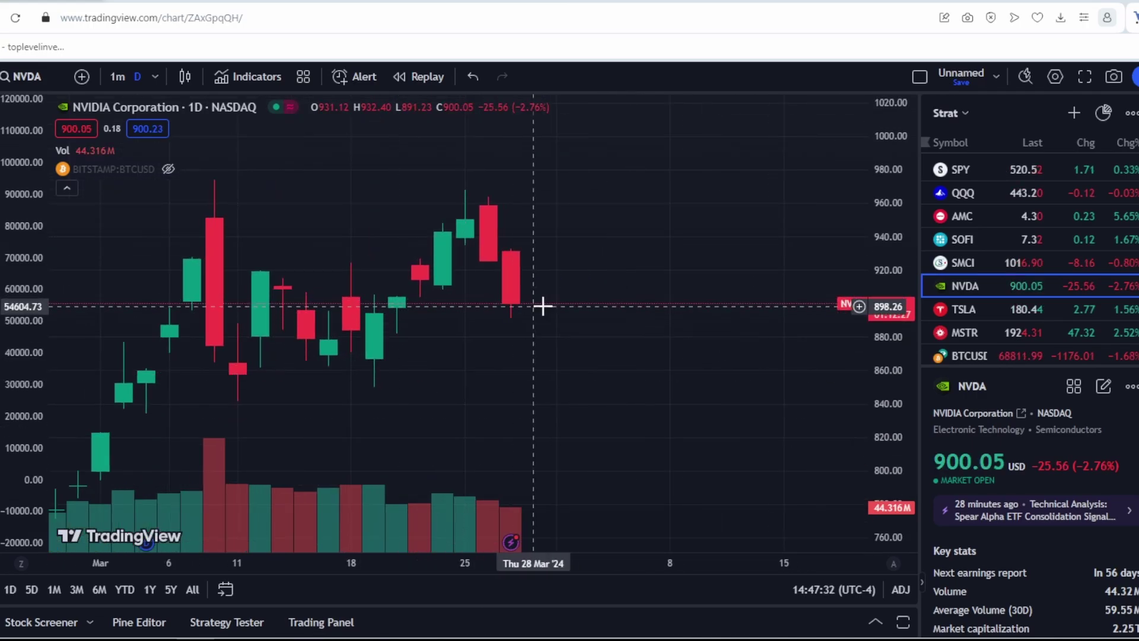
pyautogui.scroll(-4, 537, 308)
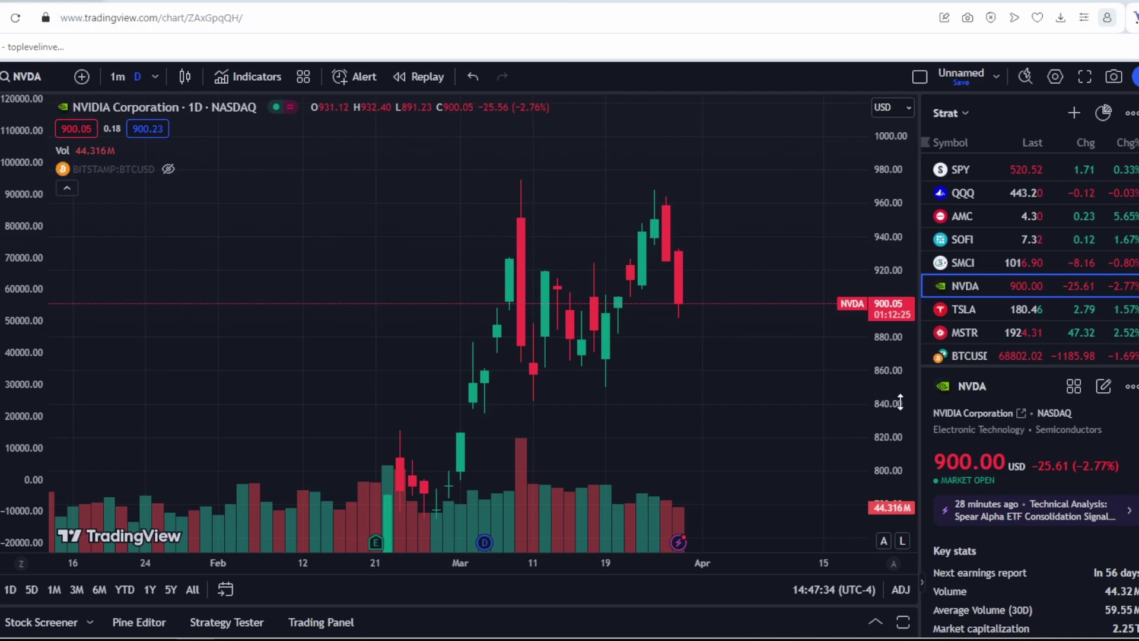
pyautogui.moveTo(901, 401); pyautogui.dragTo(901, 479)
# Check the Jul 19 '24 strategy legs in the NVDA option chain and return to the TradingView chart.
pyautogui.hotkey('alt', 'Tab')
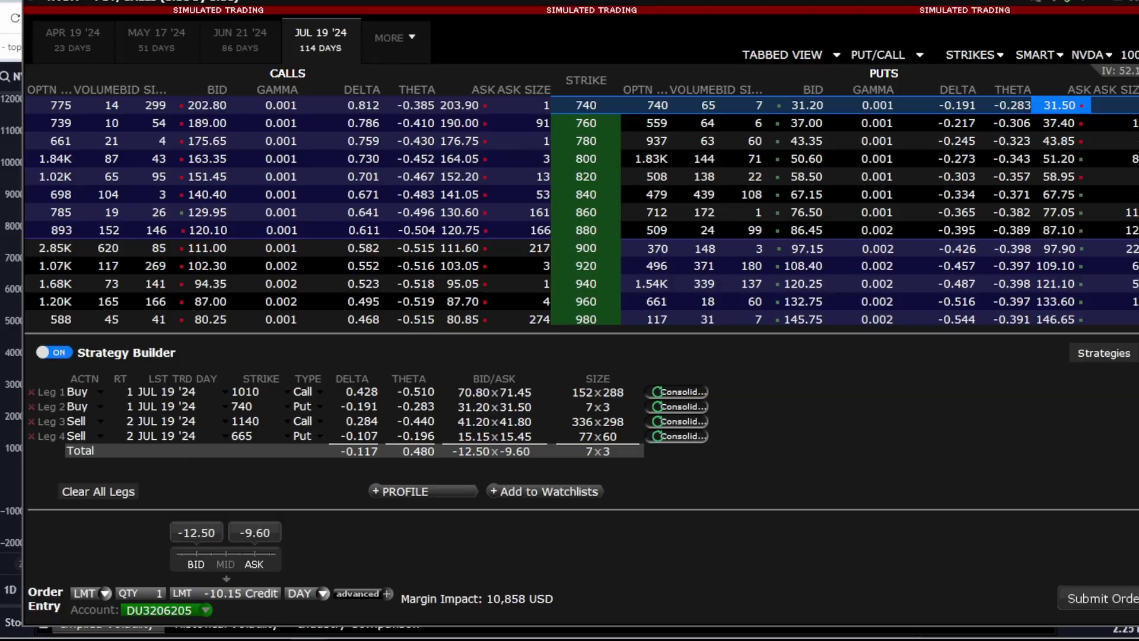
pyautogui.hotkey('alt', 'Tab')
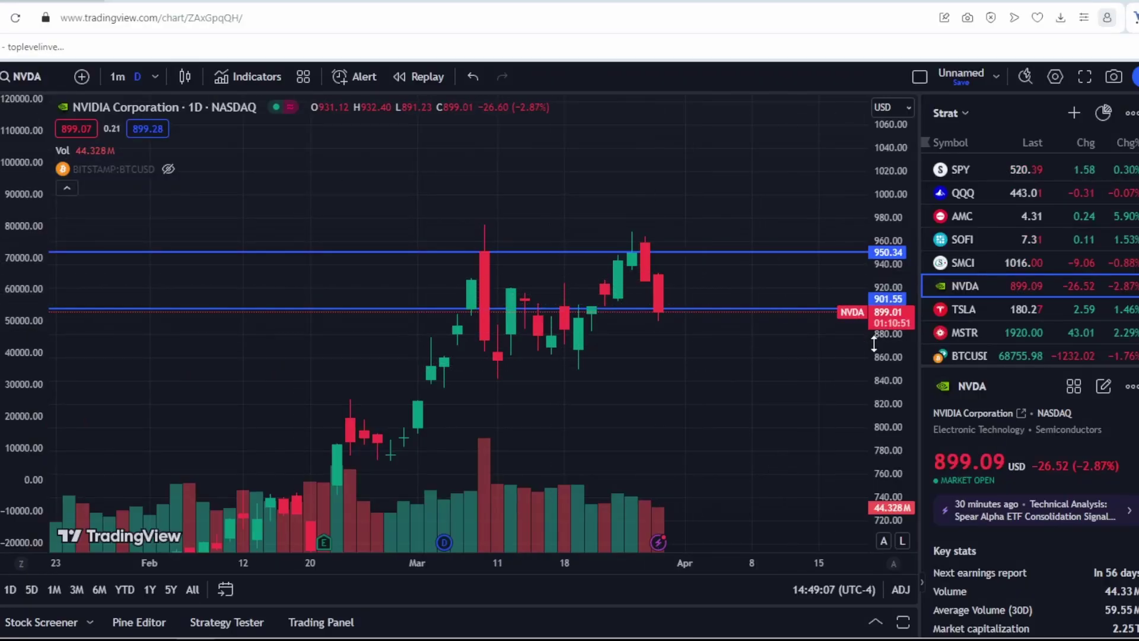
# Examine NVDA's recent candles around the horizontal lines at 901.55 and 950.34.
pyautogui.scroll(3, 883, 351)
pyautogui.scroll(2, 801, 333)
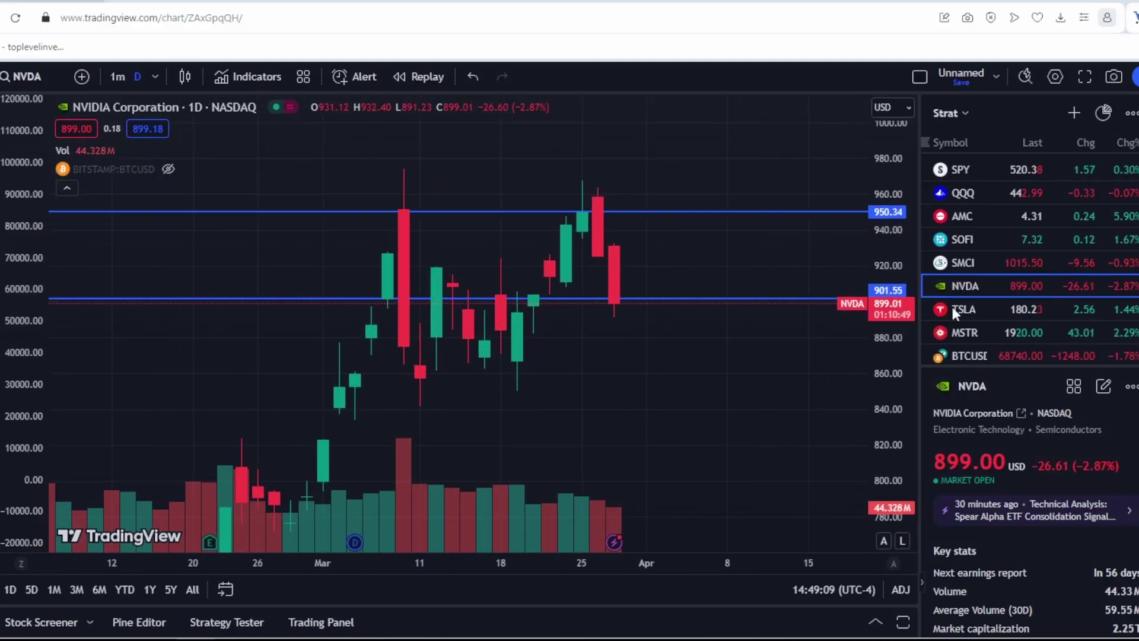
pyautogui.moveTo(897, 328); pyautogui.dragTo(898, 336)
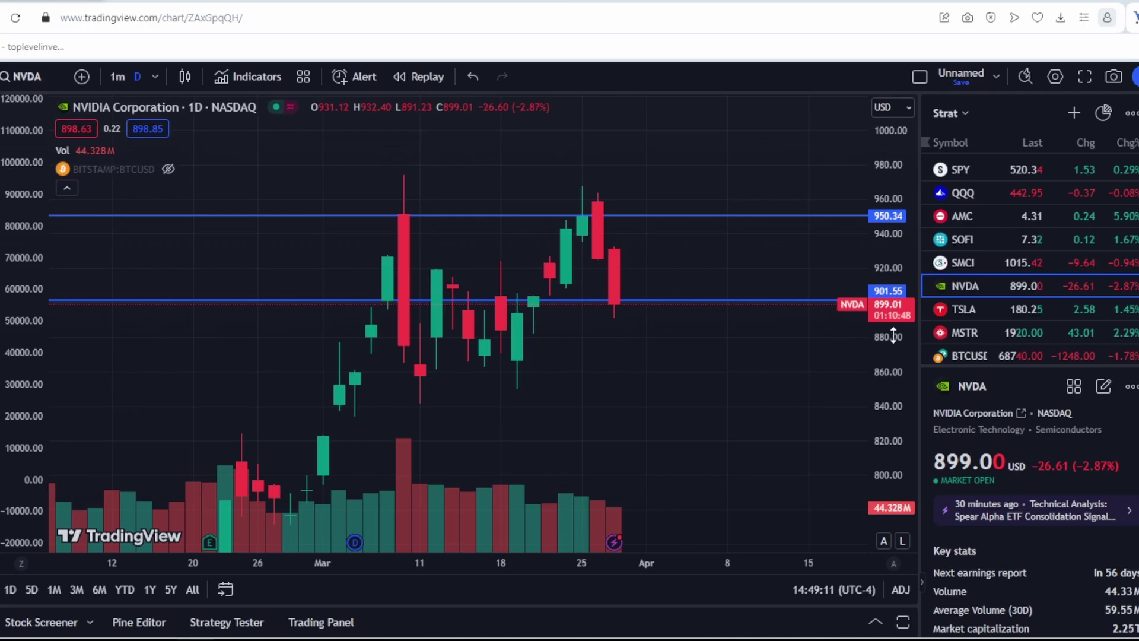
pyautogui.moveTo(797, 267); pyautogui.dragTo(809, 333)
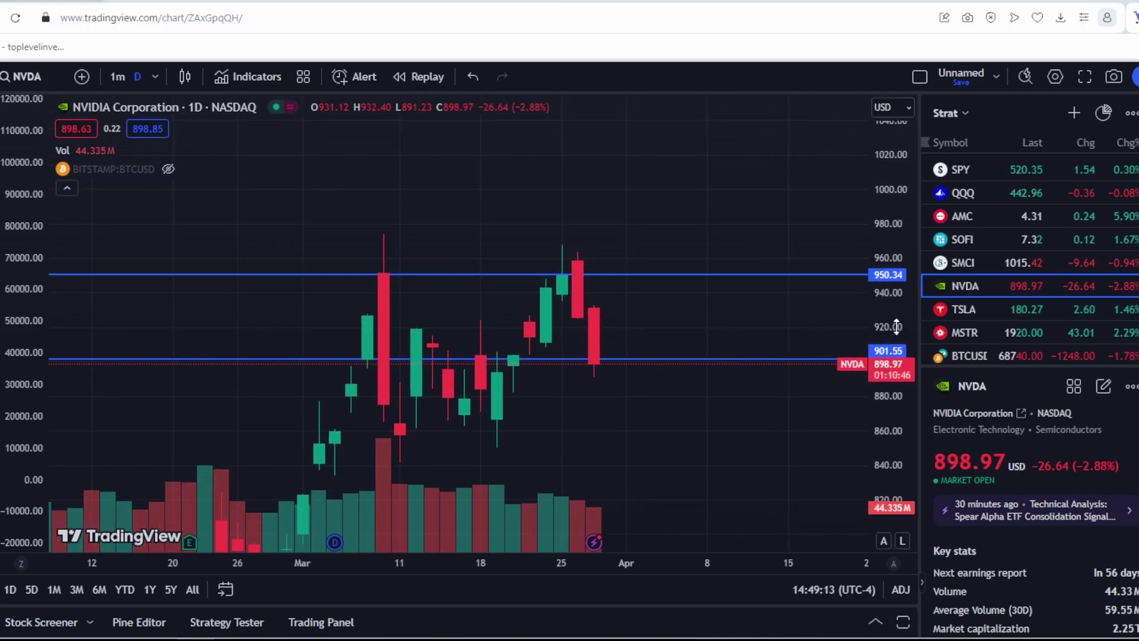
pyautogui.moveTo(897, 327); pyautogui.dragTo(881, 371)
pyautogui.scroll(-3, 736, 372)
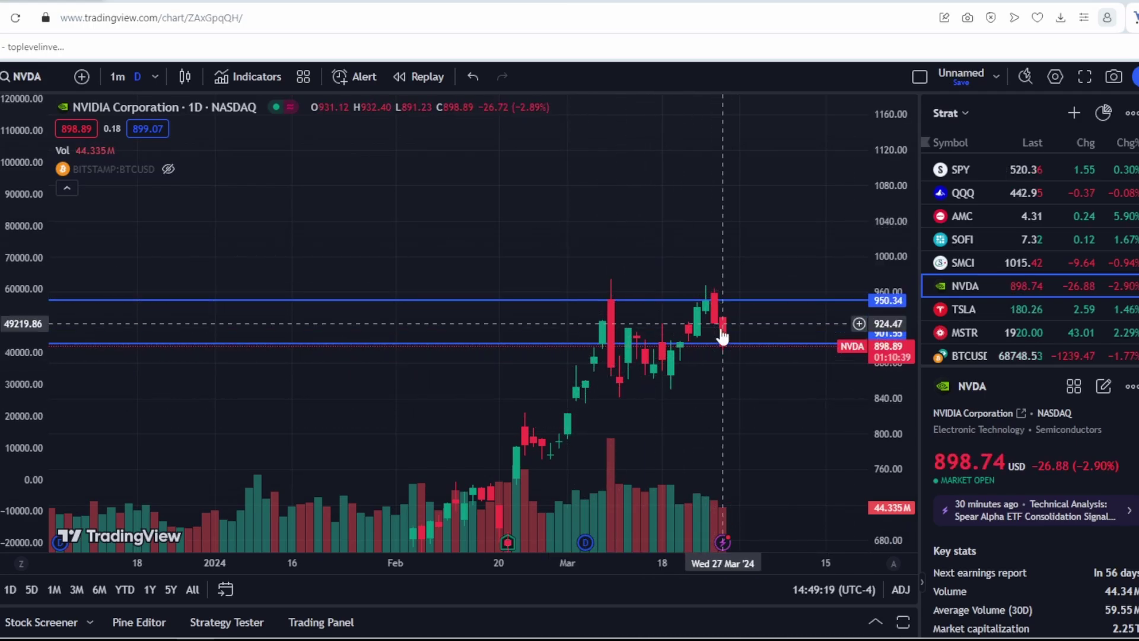
pyautogui.scroll(5, 847, 374)
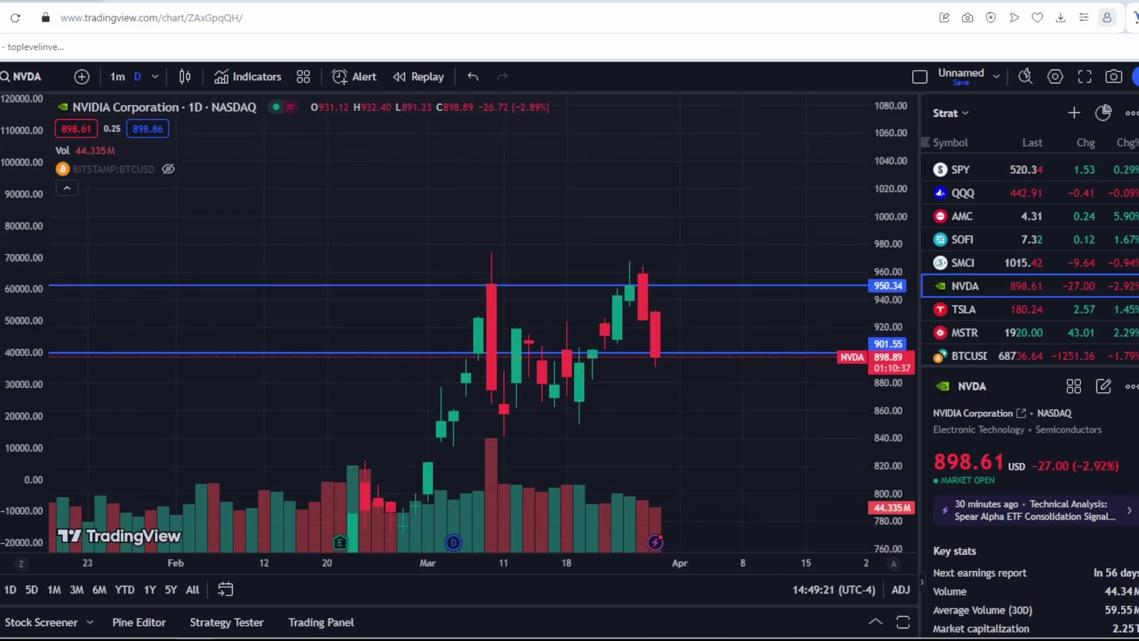
# Inspect NVDA's option volume at the 900 strike in the Volatility Lab and return to the TradingView chart.
pyautogui.click(489, 595)
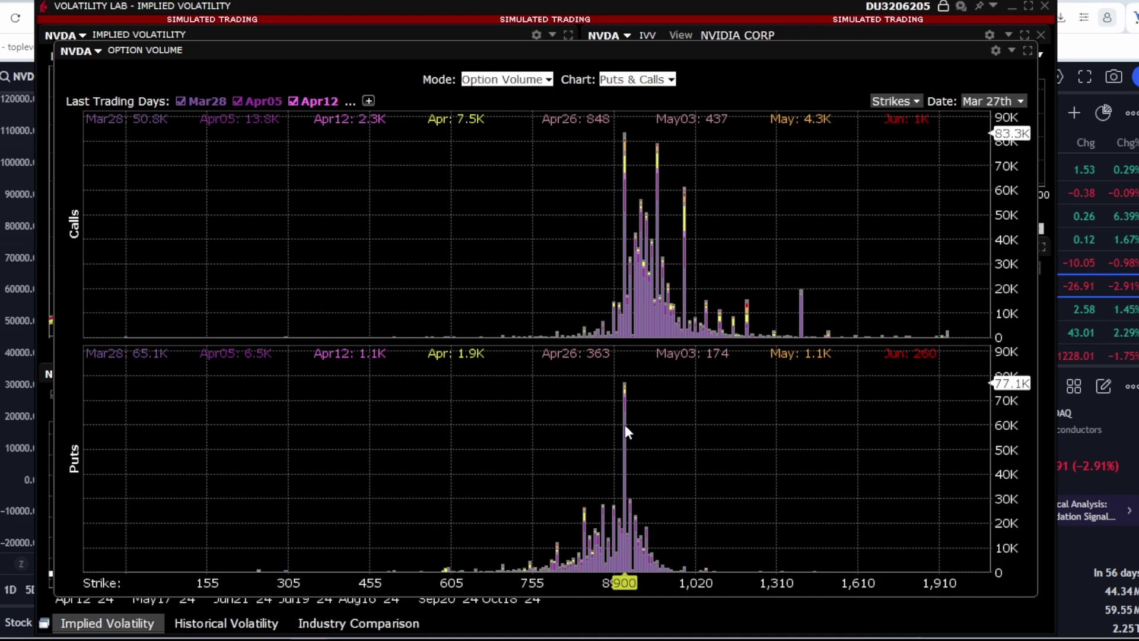
pyautogui.click(18, 107)
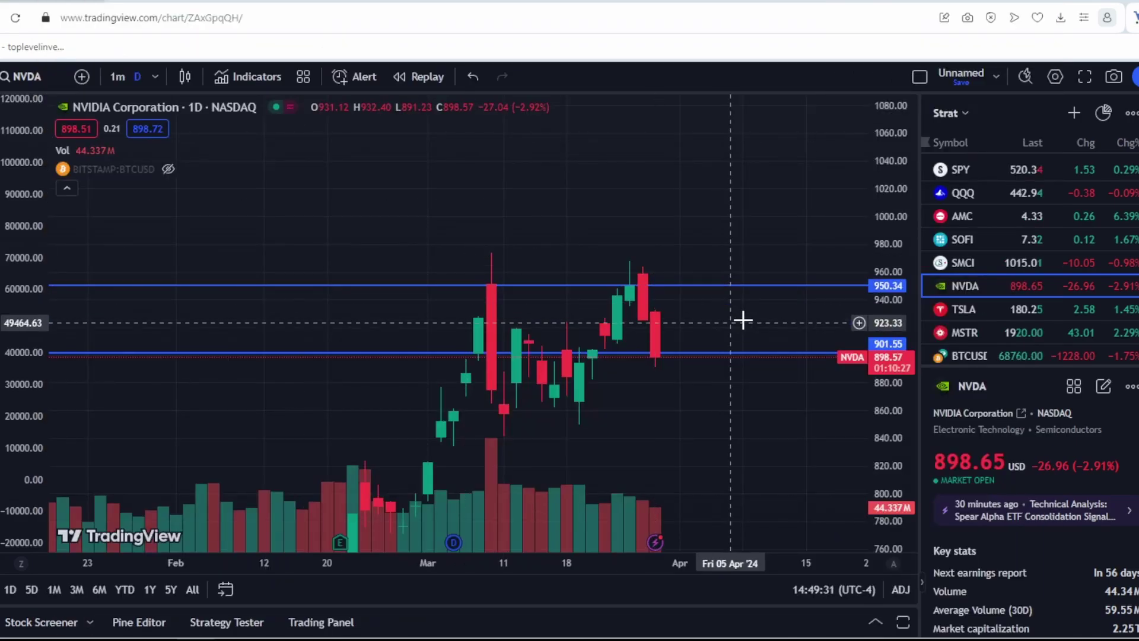
# Compare the price zone between the two horizontal lines with NVDA's rally over the preceding months.
pyautogui.moveTo(873, 368); pyautogui.dragTo(872, 408)
pyautogui.moveTo(803, 407); pyautogui.dragTo(774, 365)
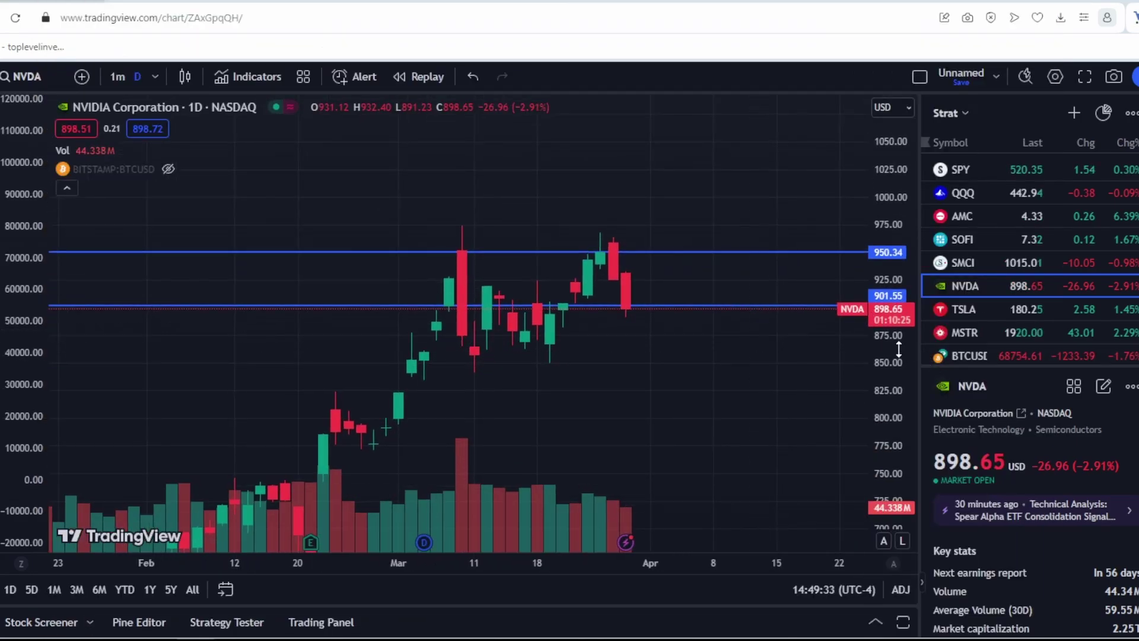
pyautogui.scroll(1, 899, 350)
pyautogui.scroll(-2, 899, 350)
pyautogui.scroll(-6, 702, 384)
pyautogui.scroll(-2, 878, 377)
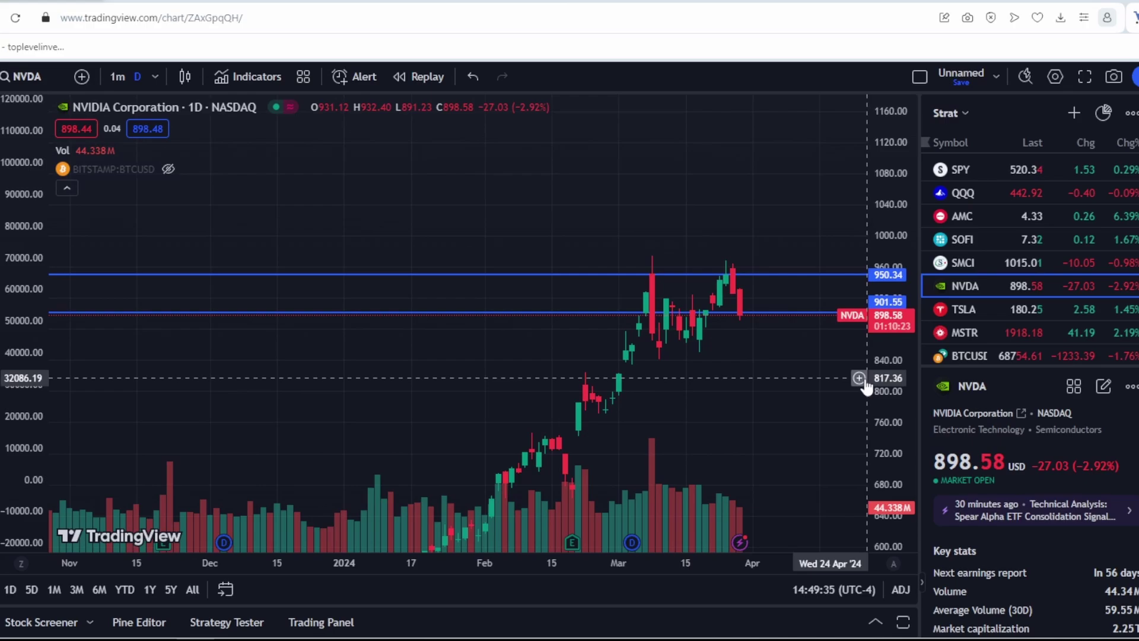
pyautogui.scroll(-6, 866, 385)
pyautogui.scroll(-3, 877, 414)
pyautogui.scroll(5, 822, 394)
pyautogui.moveTo(822, 394); pyautogui.dragTo(748, 321)
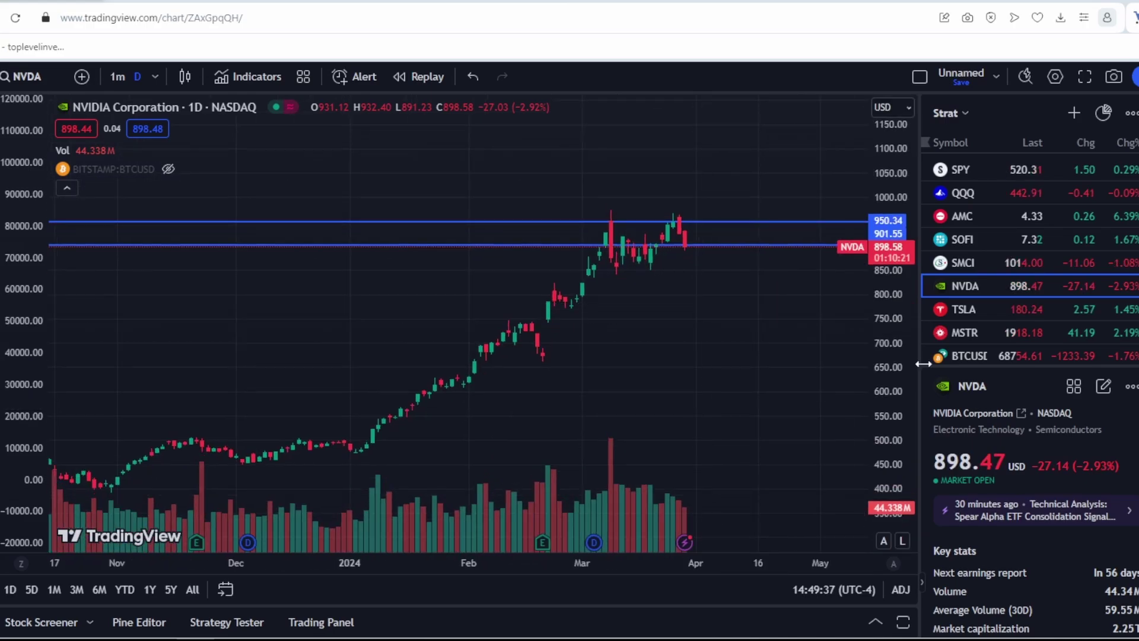
pyautogui.scroll(5, 898, 343)
pyautogui.moveTo(745, 257); pyautogui.dragTo(707, 328)
pyautogui.scroll(-1, 877, 318)
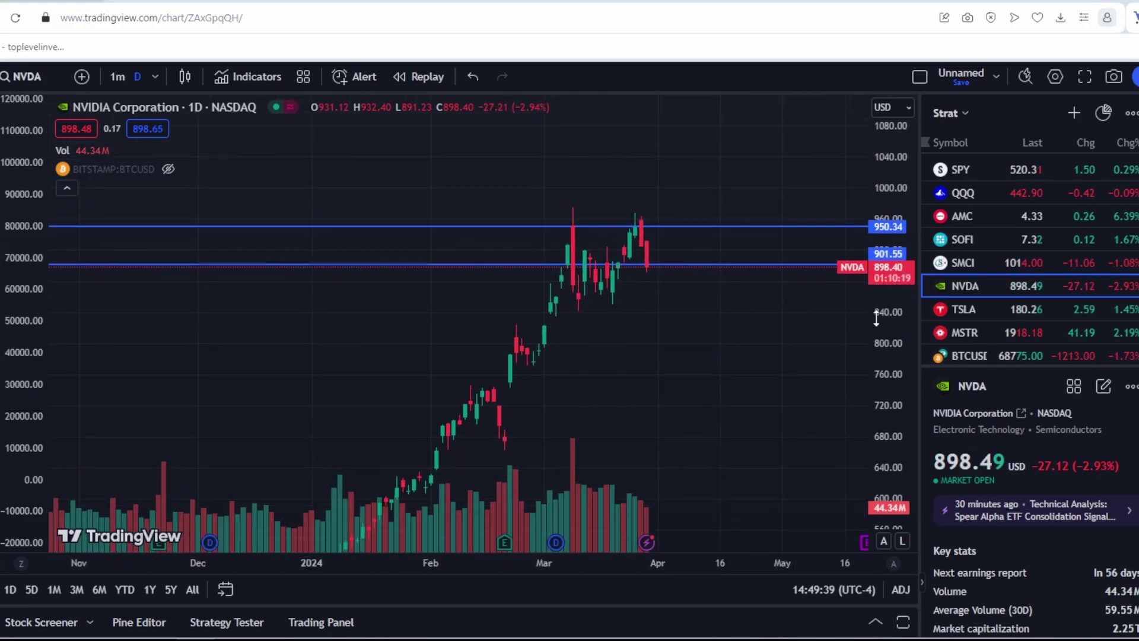
pyautogui.scroll(-2, 653, 324)
pyautogui.scroll(-1, 735, 371)
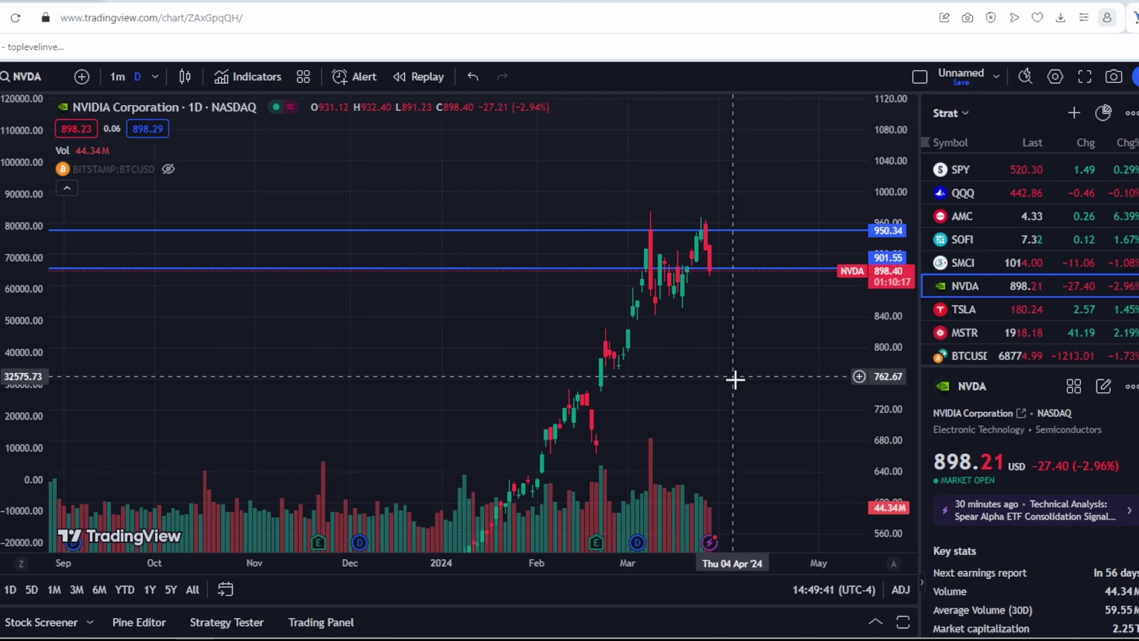
# Review NVDA's multi-year price history back to 2018, then return to the recent daily candles.
pyautogui.scroll(-6, 735, 378)
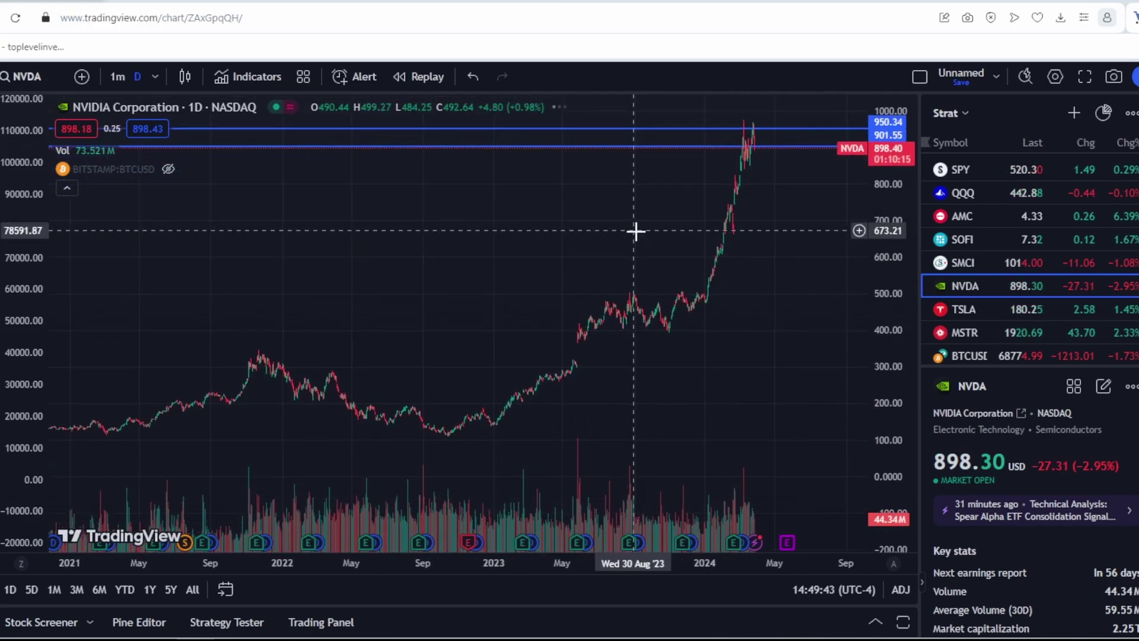
pyautogui.scroll(-4, 689, 229)
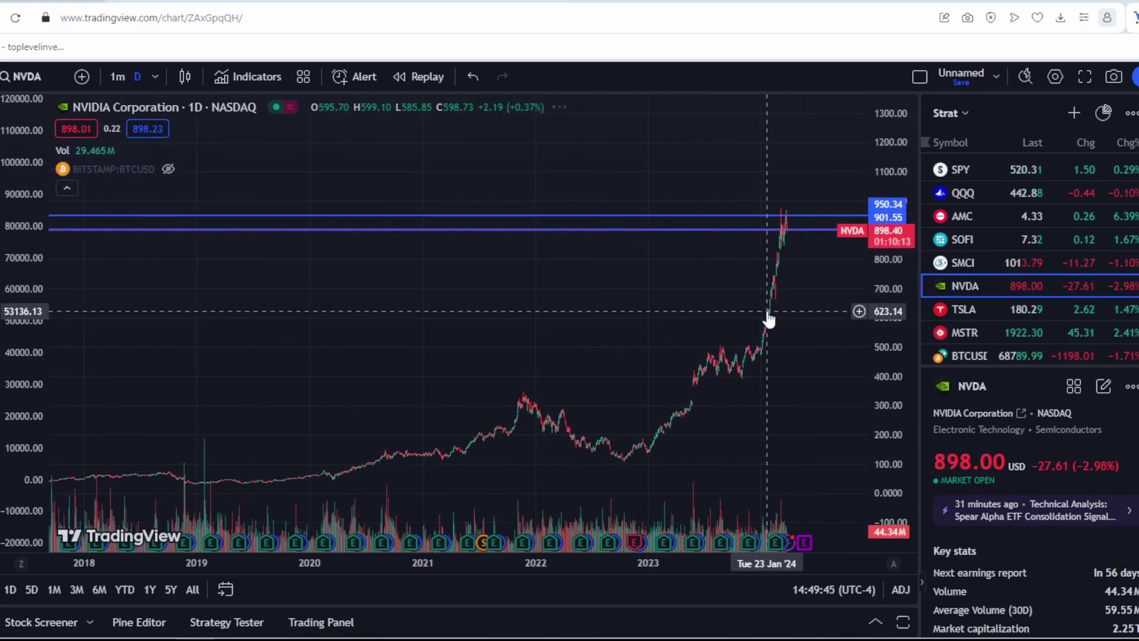
pyautogui.scroll(6, 821, 344)
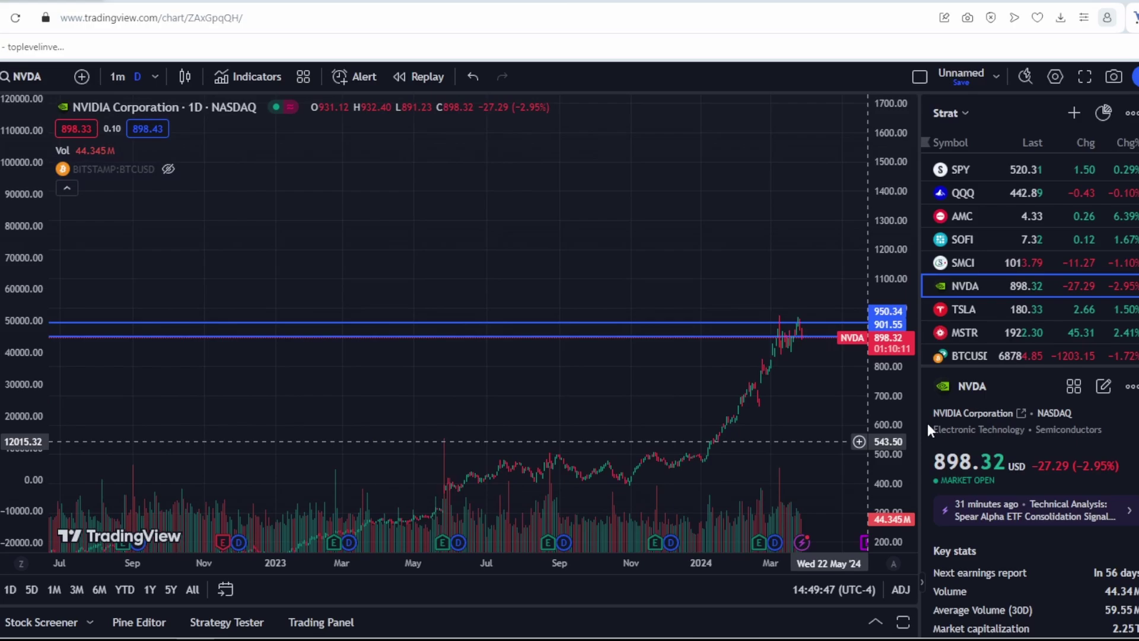
pyautogui.scroll(5, 814, 369)
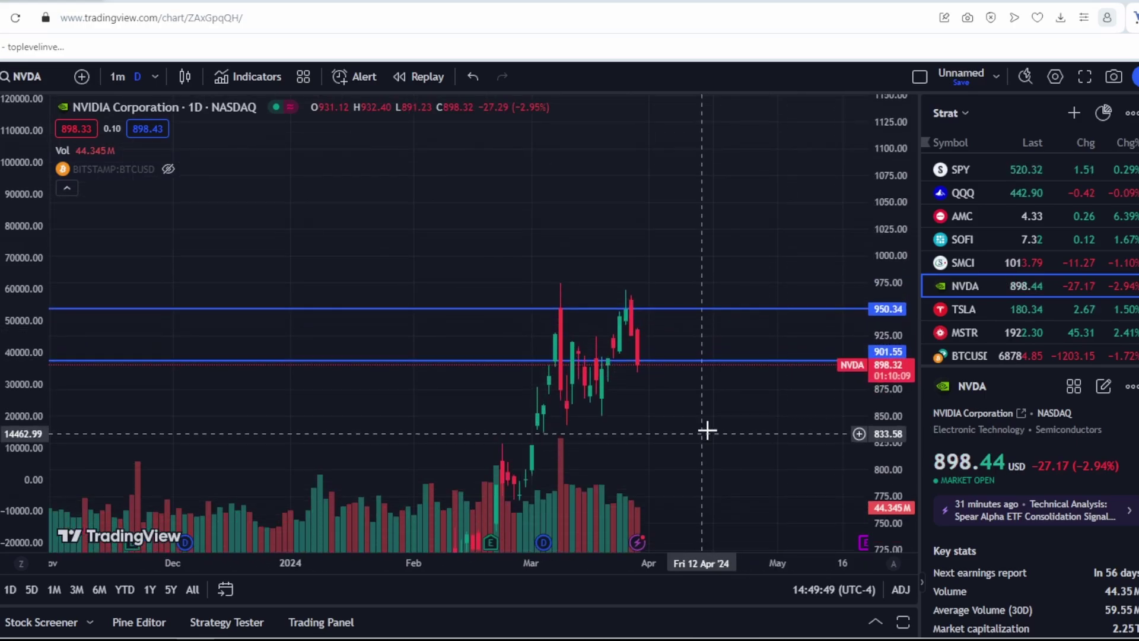
pyautogui.scroll(3, 795, 371)
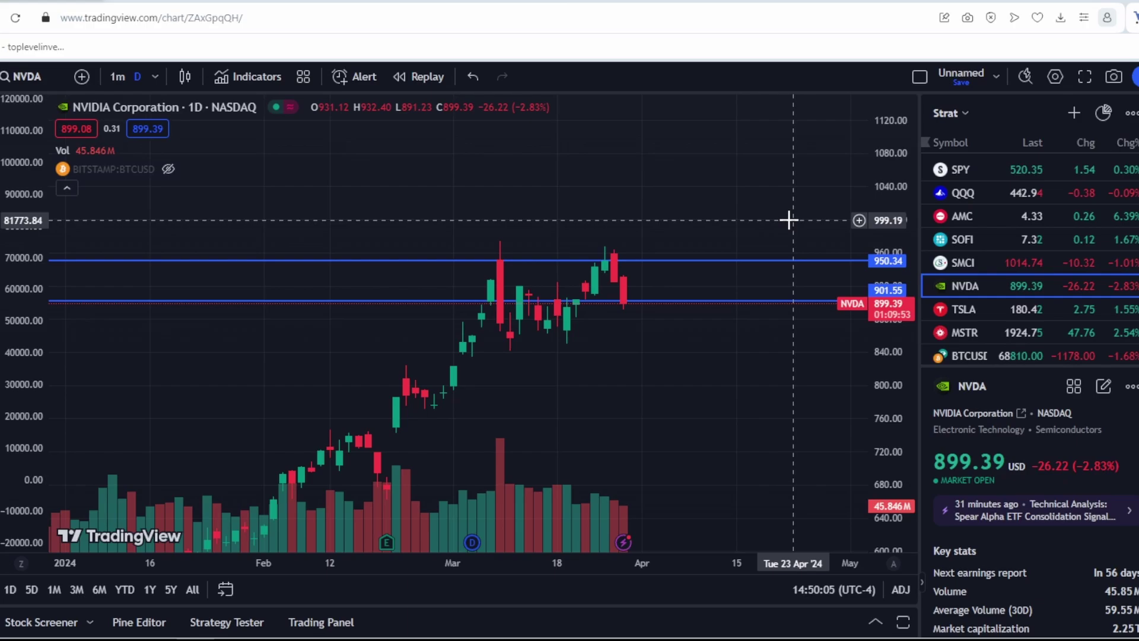
# Delete the horizontal lines at 950.34 and 901.55 from the NVDA chart.
pyautogui.click(693, 261)
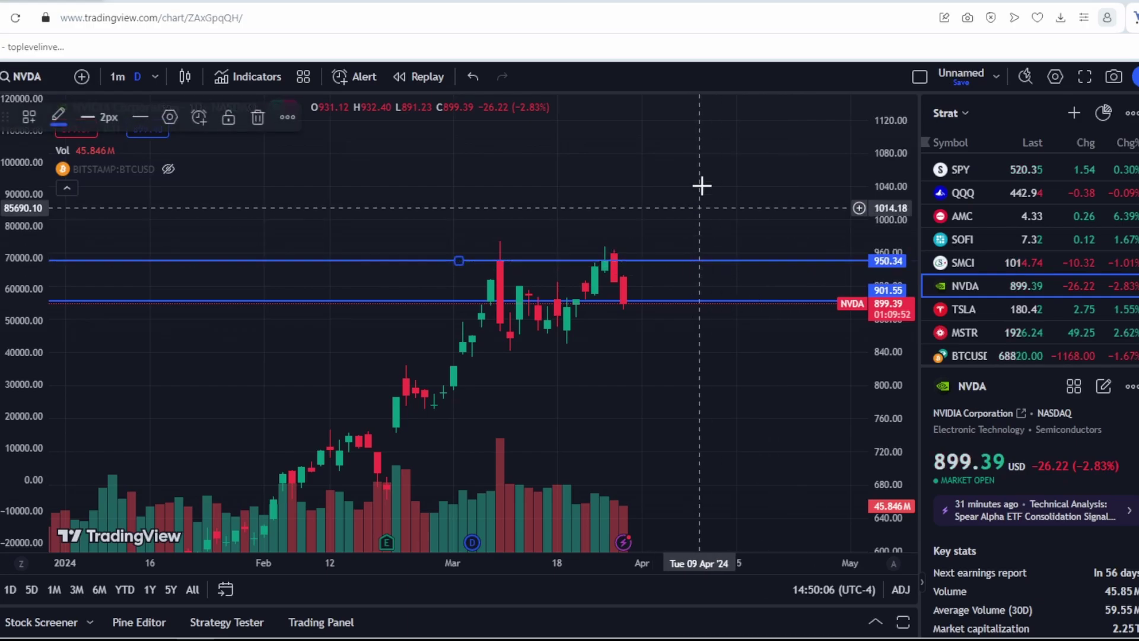
pyautogui.click(258, 117)
pyautogui.click(703, 302)
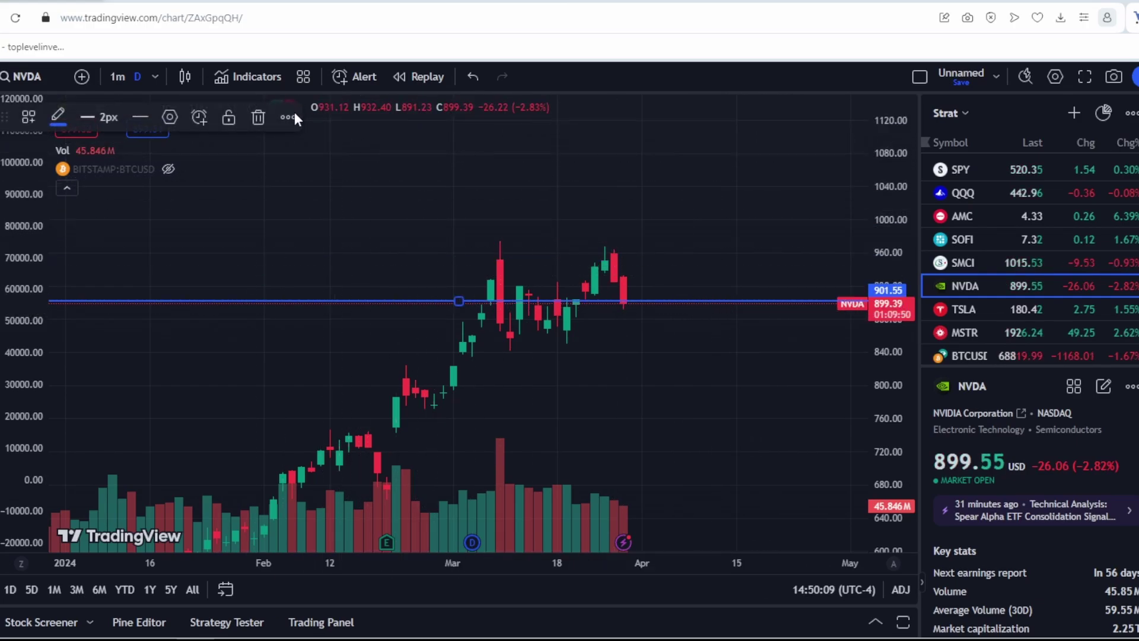
pyautogui.click(258, 117)
pyautogui.scroll(-7, 771, 333)
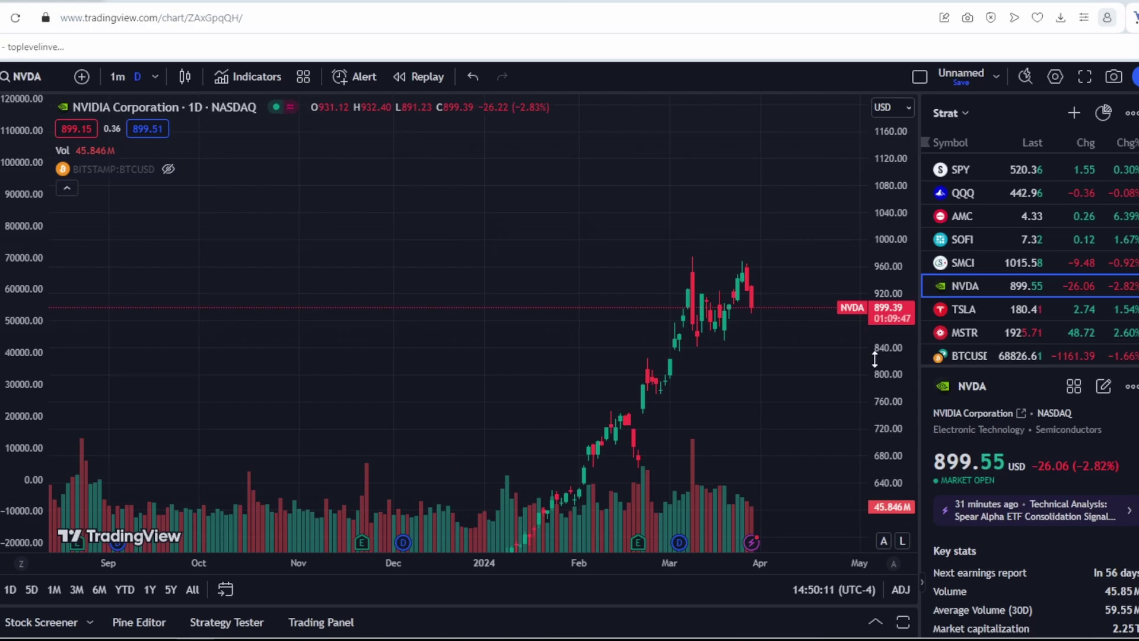
# Switch to the Option Chain, inspect the P&L payoff profile of the four-leg Jul 19 '24 NVDA strategy, and close the profile.
pyautogui.scroll(3, 789, 387)
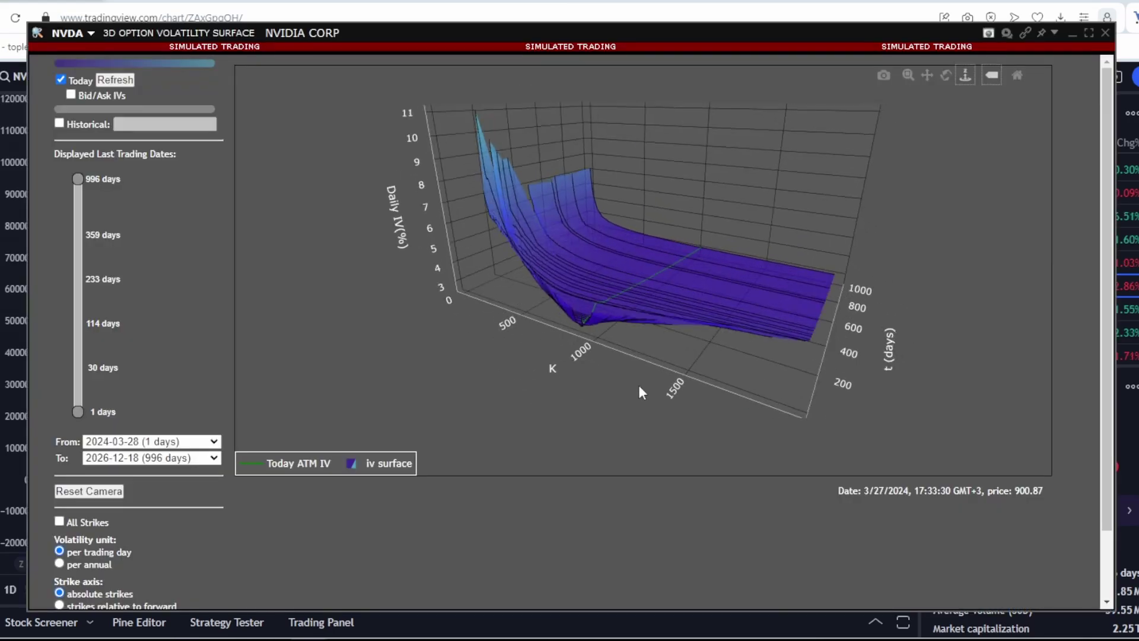
pyautogui.moveTo(640, 387); pyautogui.dragTo(722, 287)
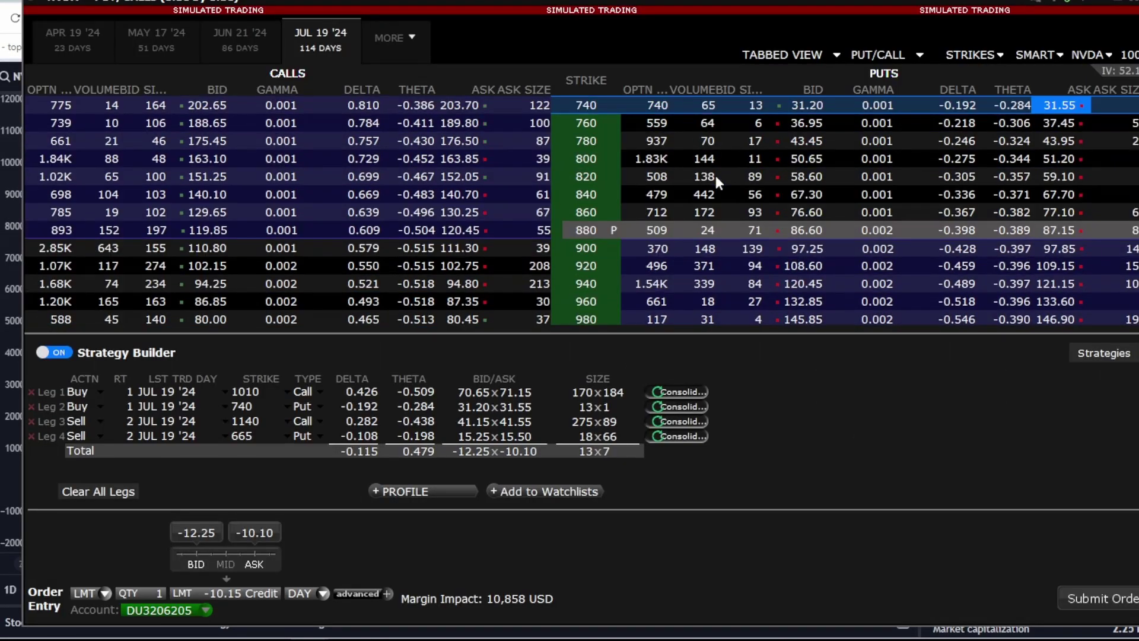
pyautogui.scroll(-1, 714, 173)
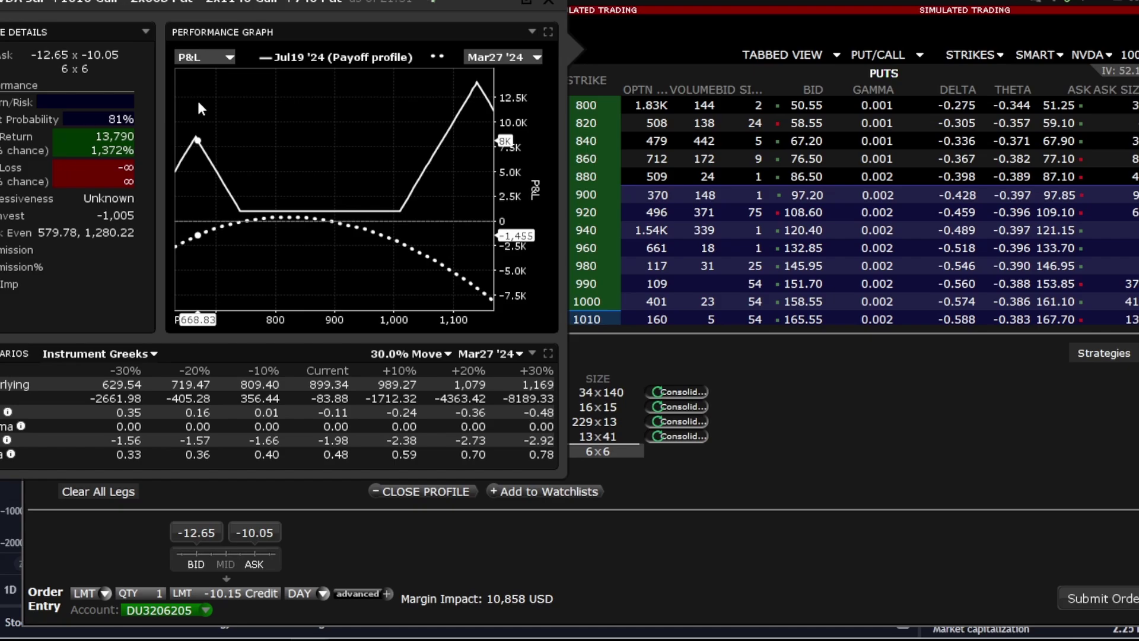
pyautogui.click(546, 32)
pyautogui.click(533, 47)
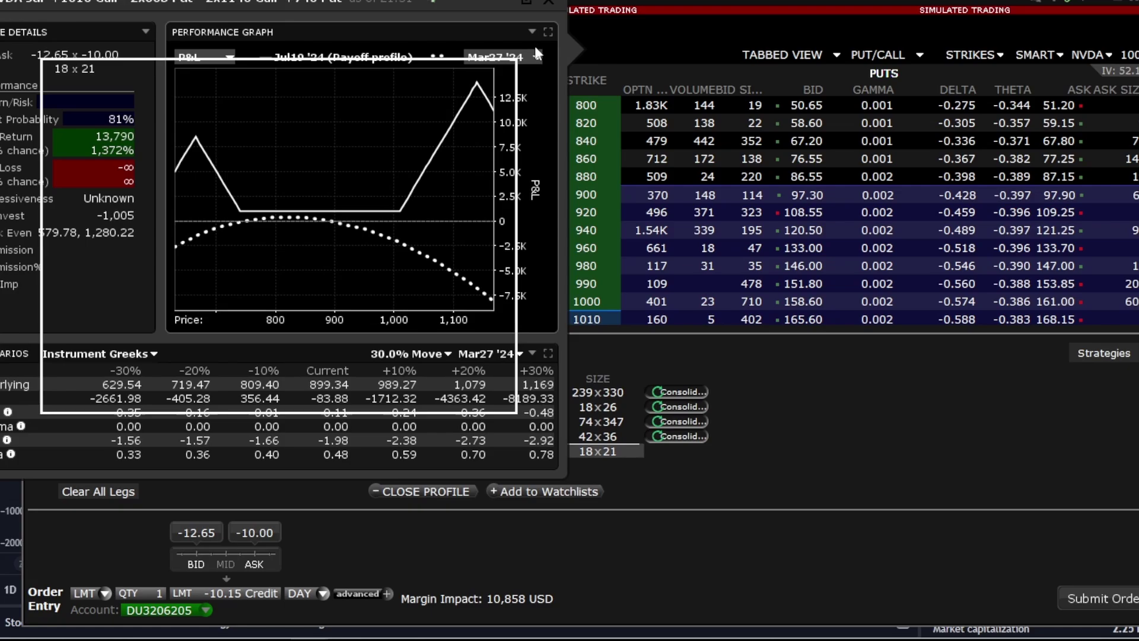
pyautogui.click(550, 4)
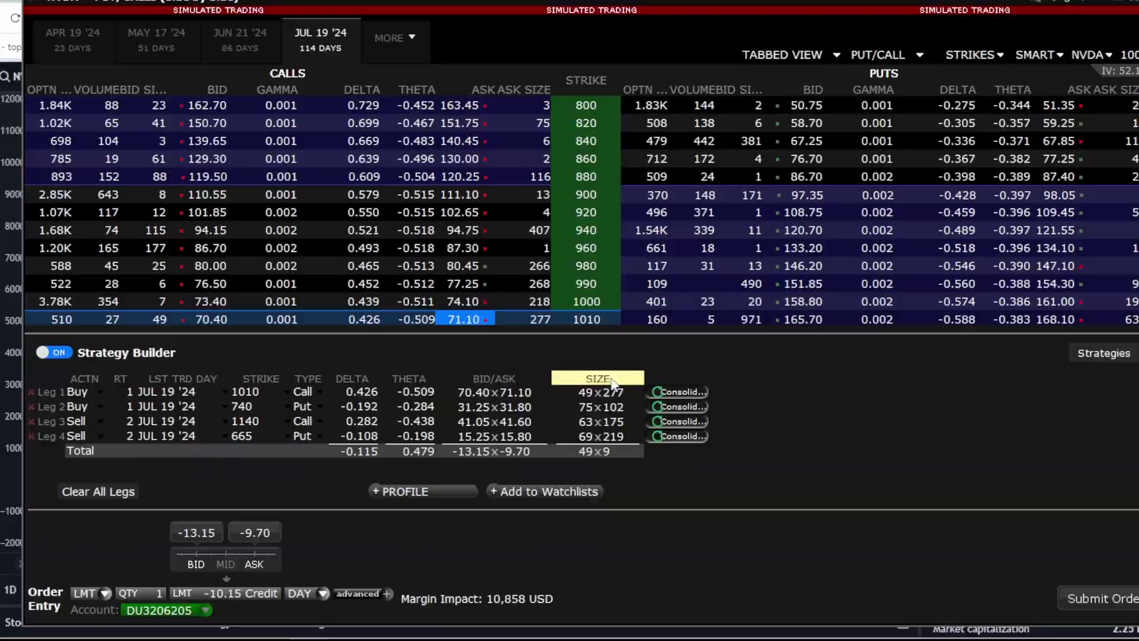
# Return to the TradingView chart and examine NVDA's daily price action from February through late March 2024.
pyautogui.hotkey('alt', 'Tab')
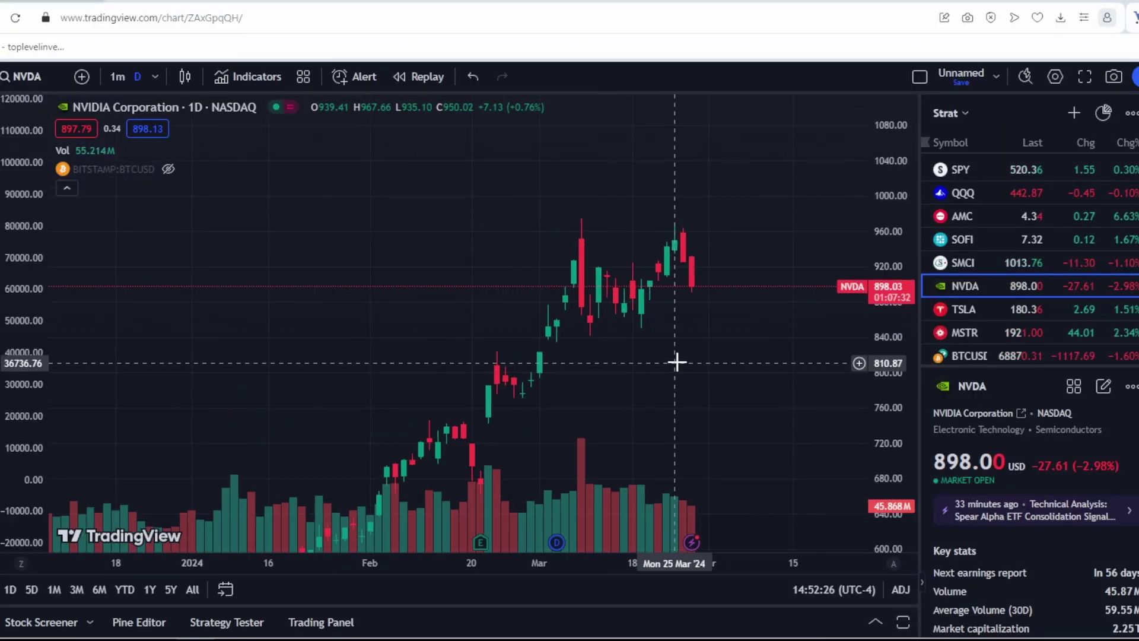
pyautogui.scroll(4, 677, 362)
pyautogui.scroll(2, 887, 341)
pyautogui.moveTo(651, 230); pyautogui.dragTo(591, 346)
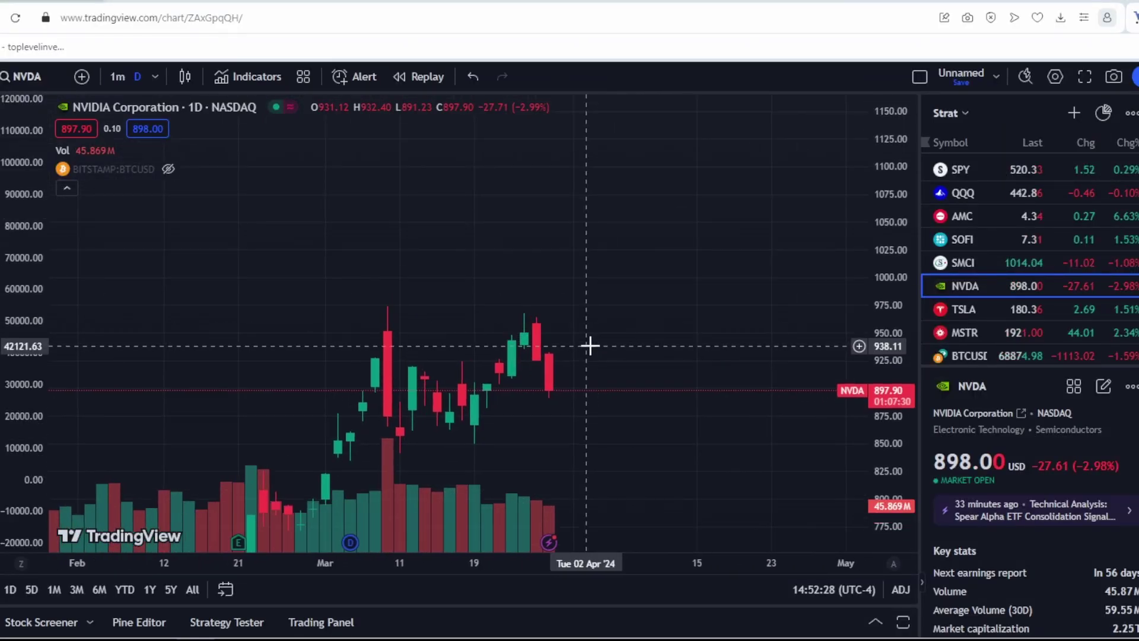
pyautogui.moveTo(657, 284); pyautogui.dragTo(694, 123)
pyautogui.scroll(-5, 768, 386)
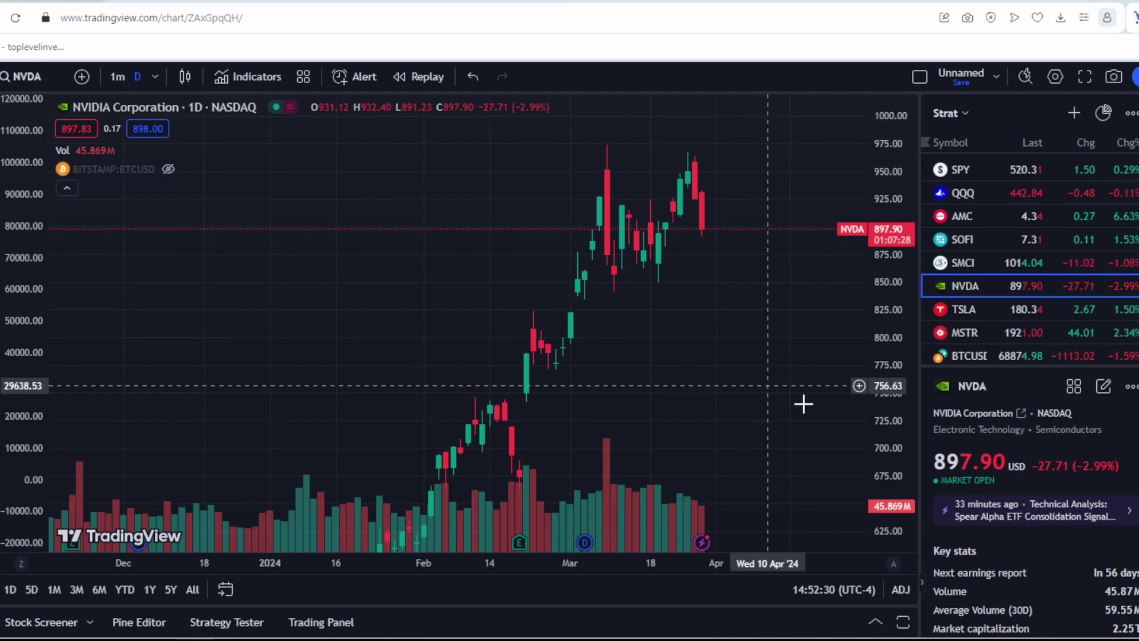
pyautogui.scroll(2, 705, 404)
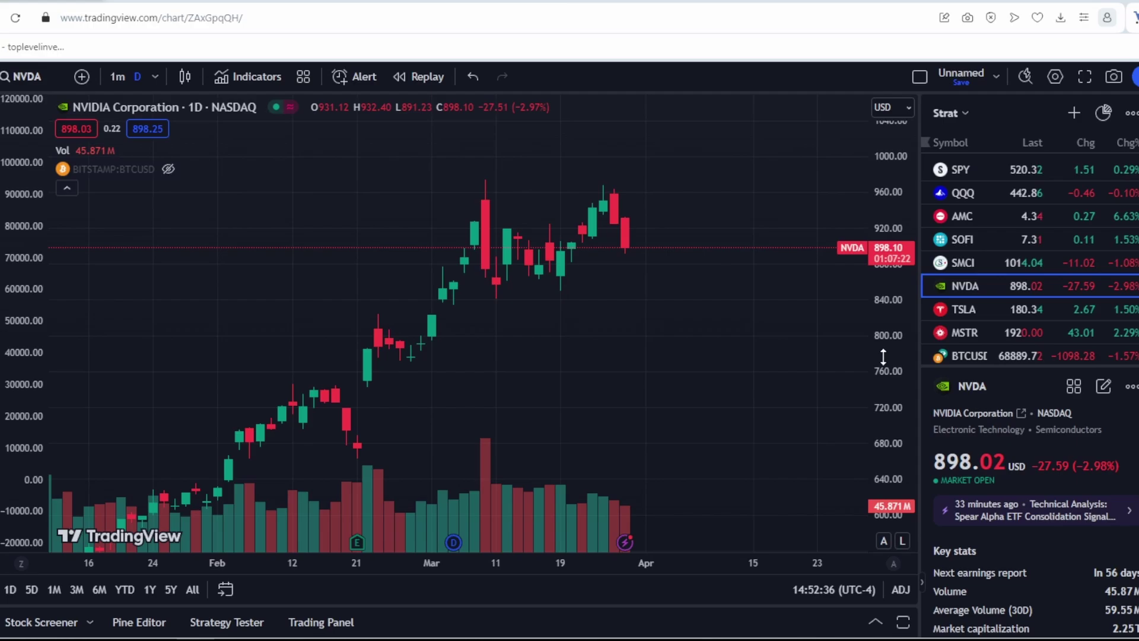
pyautogui.scroll(-2, 813, 297)
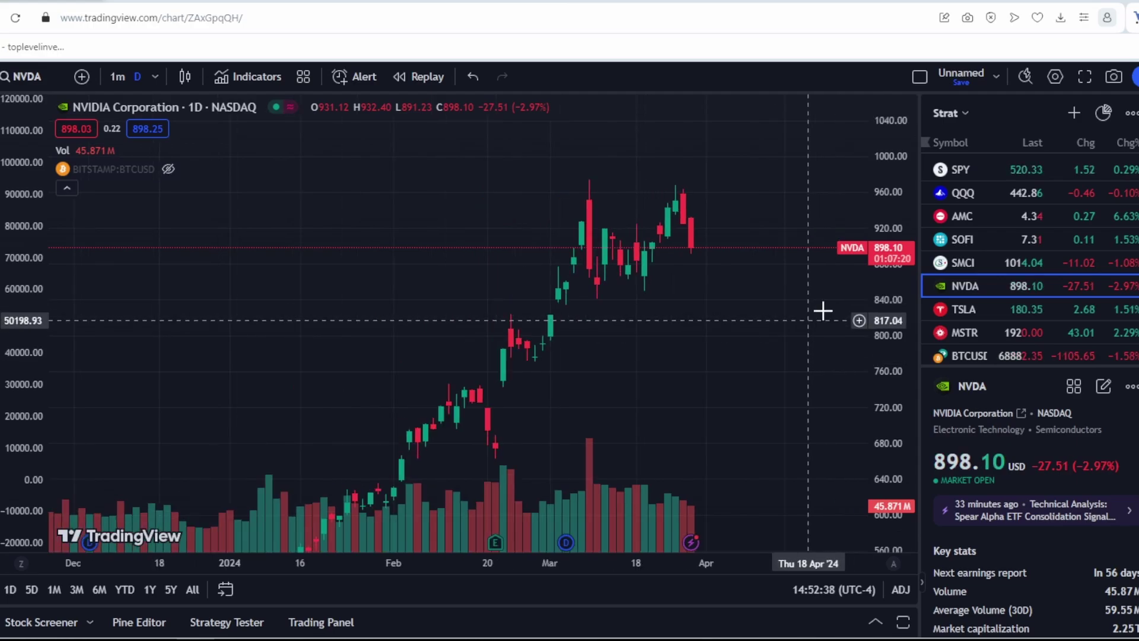
# Inspect NVDA's option volume by strike in the Volatility Lab, then view its 3D option volatility surface from another angle.
pyautogui.moveTo(451, 621)
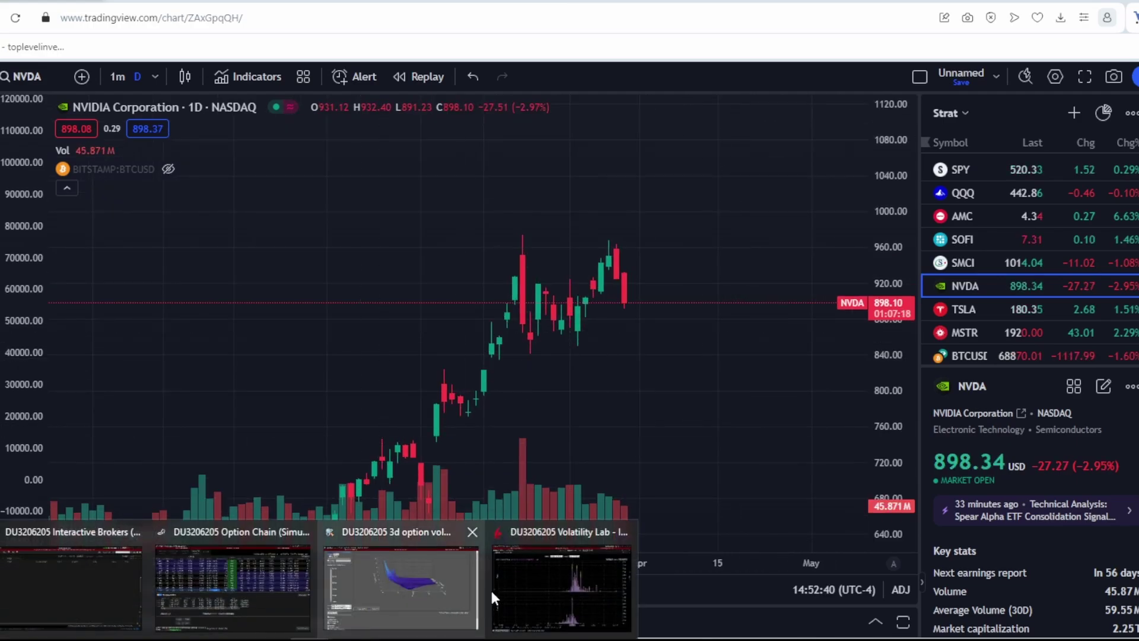
pyautogui.click(544, 579)
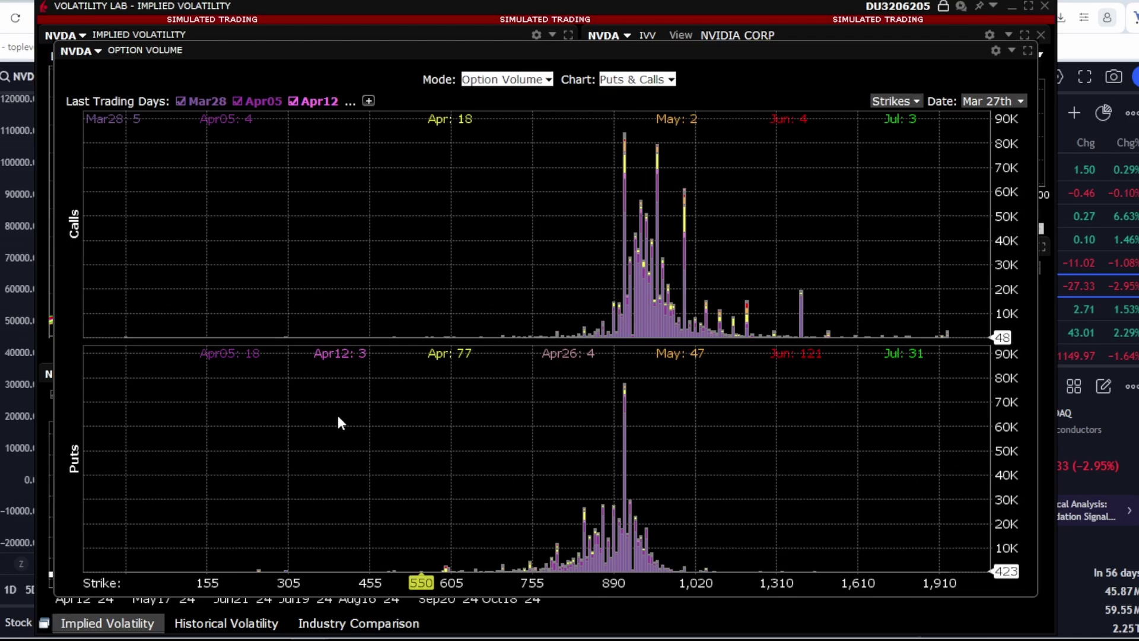
pyautogui.click(401, 613)
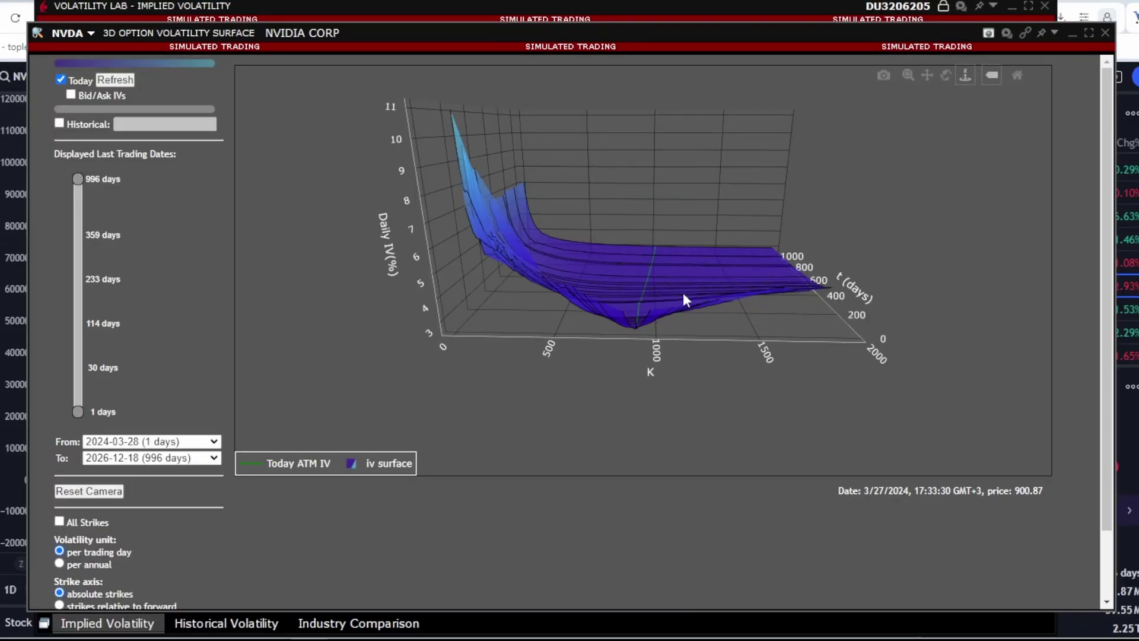
pyautogui.moveTo(682, 293); pyautogui.dragTo(861, 89)
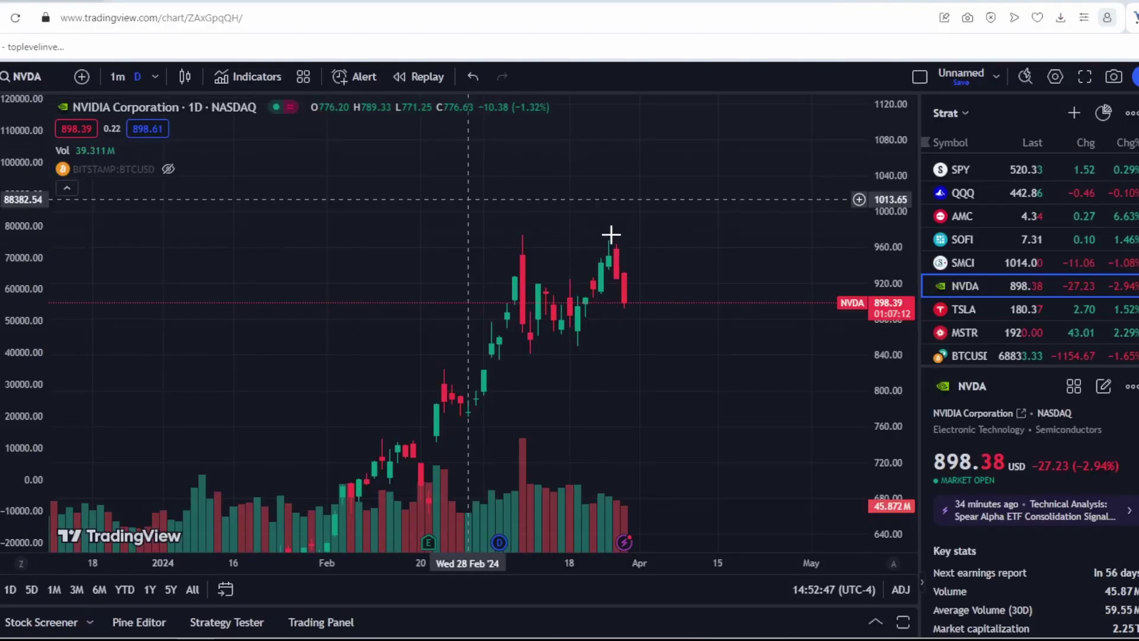
# Return to the TradingView chart and measure NVDA's decline from the November 2021 peak to the October 2022 low.
pyautogui.scroll(-3, 611, 234)
pyautogui.scroll(2, 861, 540)
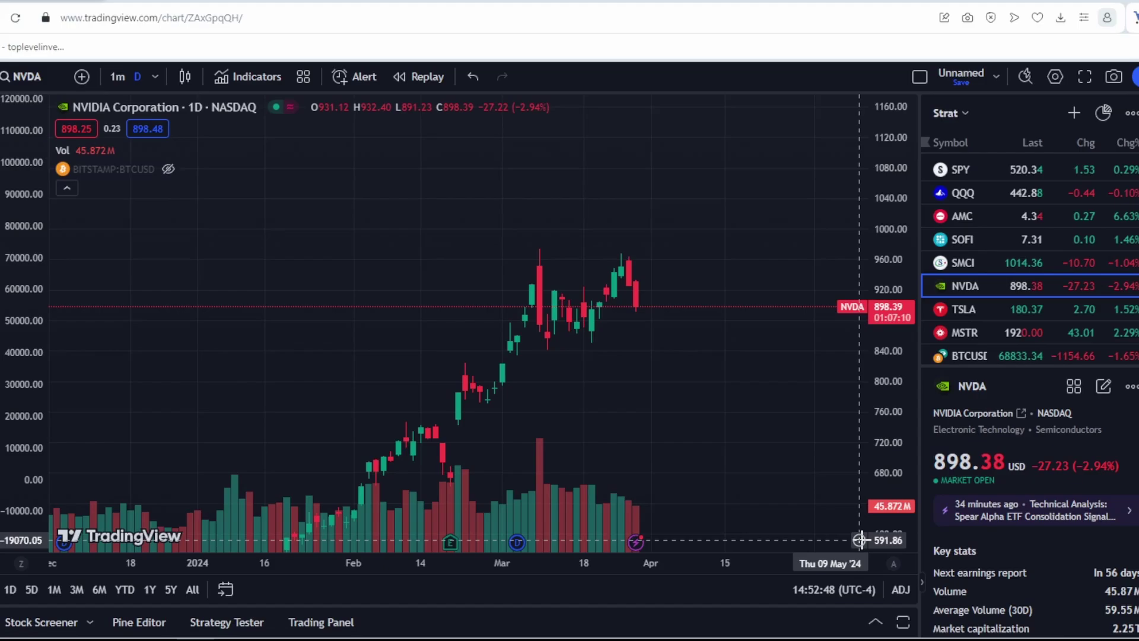
pyautogui.scroll(2, 686, 368)
pyautogui.scroll(-3, 1021, 302)
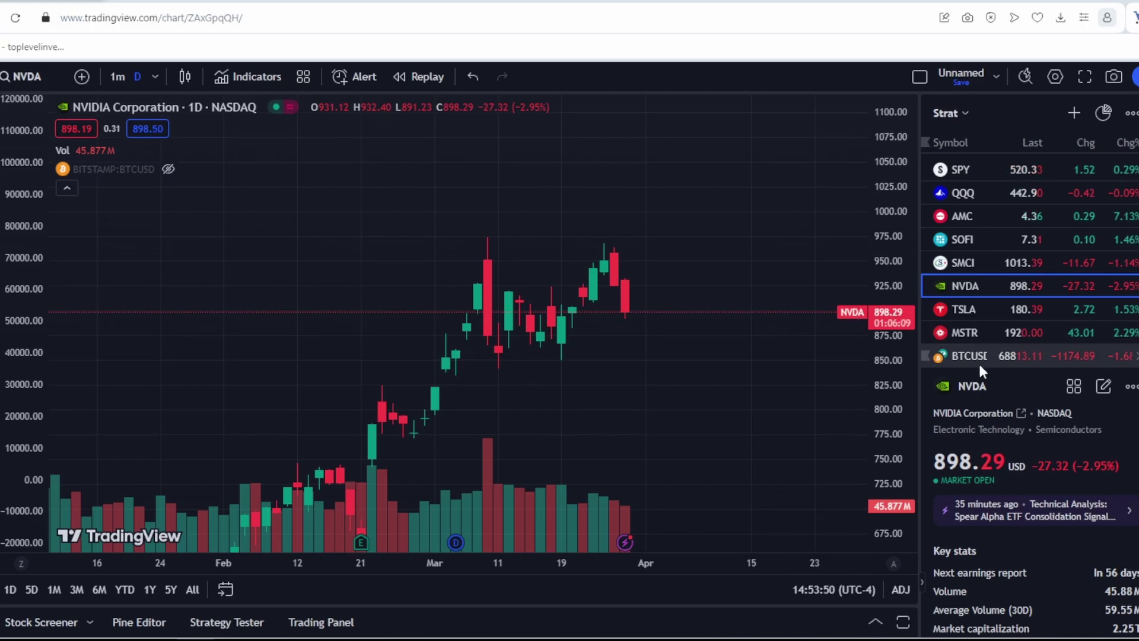
pyautogui.moveTo(899, 303); pyautogui.dragTo(887, 344)
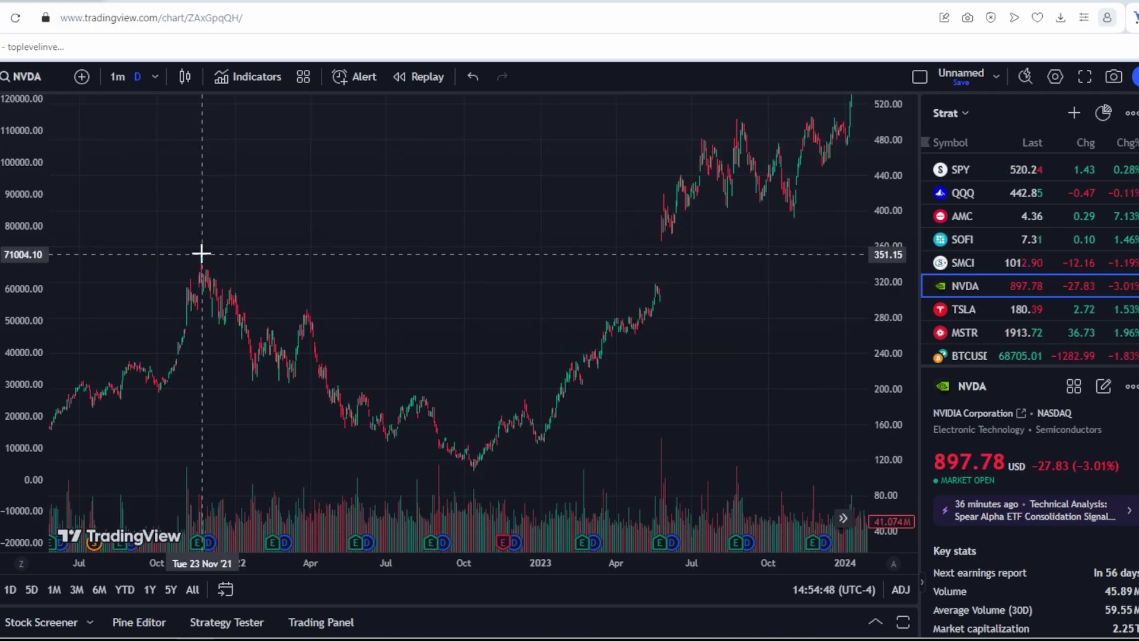
pyautogui.moveTo(200, 252); pyautogui.dragTo(478, 469)
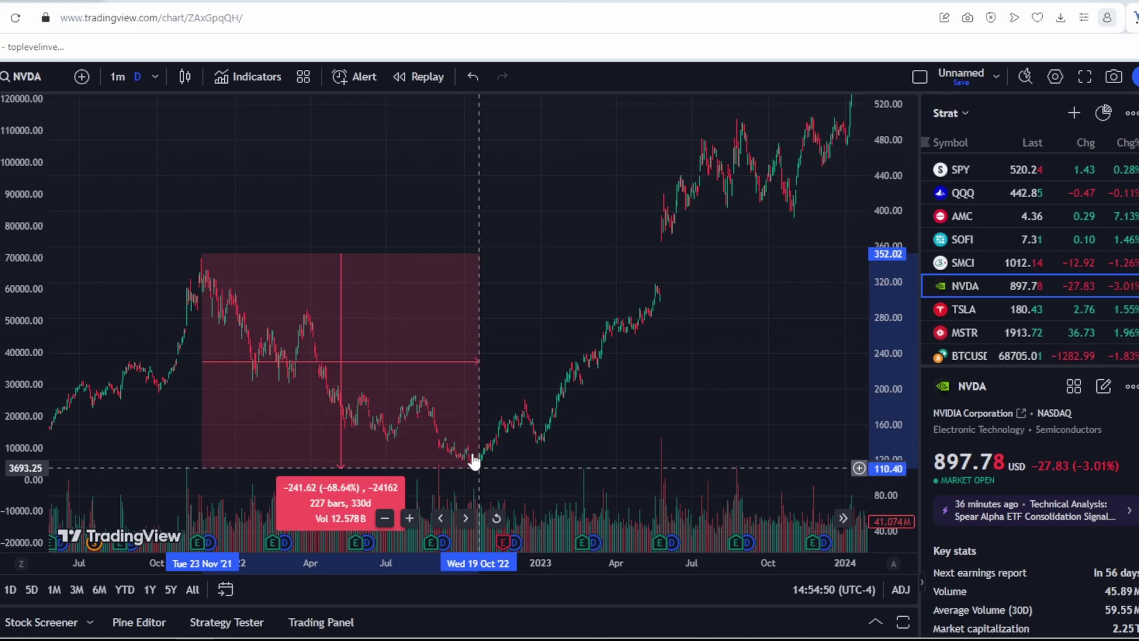
# Measure NVDA's rally from the October 2022 low to the early 2024 high and clear the measurement.
pyautogui.scroll(-5, 478, 462)
pyautogui.moveTo(703, 241); pyautogui.dragTo(608, 296)
pyautogui.scroll(-5, 886, 302)
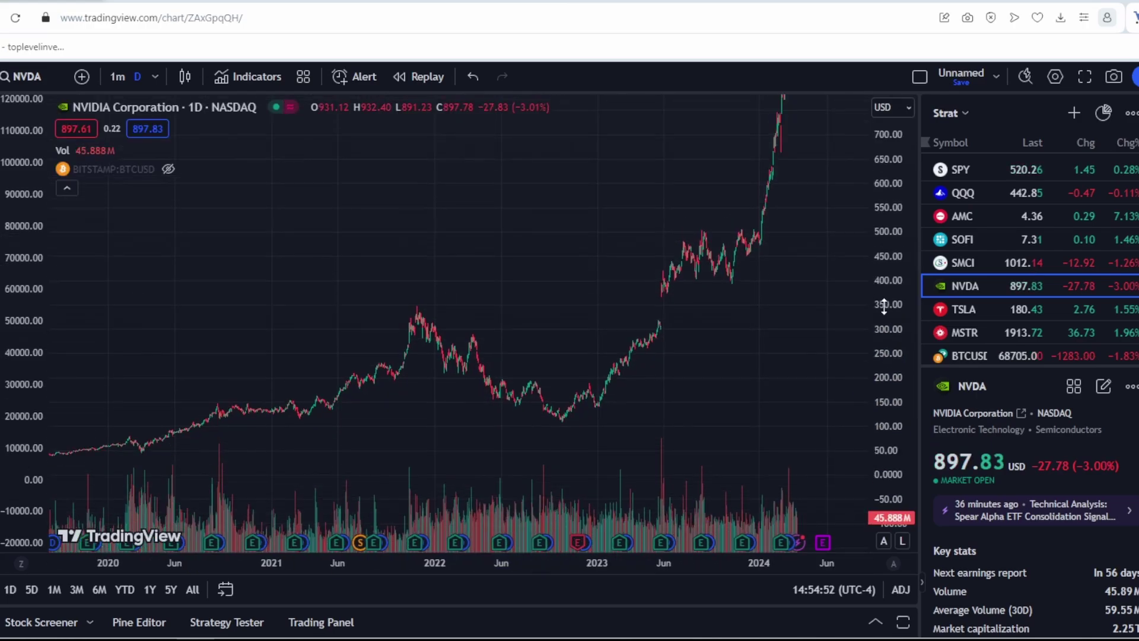
pyautogui.moveTo(802, 246); pyautogui.dragTo(694, 322)
pyautogui.moveTo(887, 323); pyautogui.dragTo(888, 400)
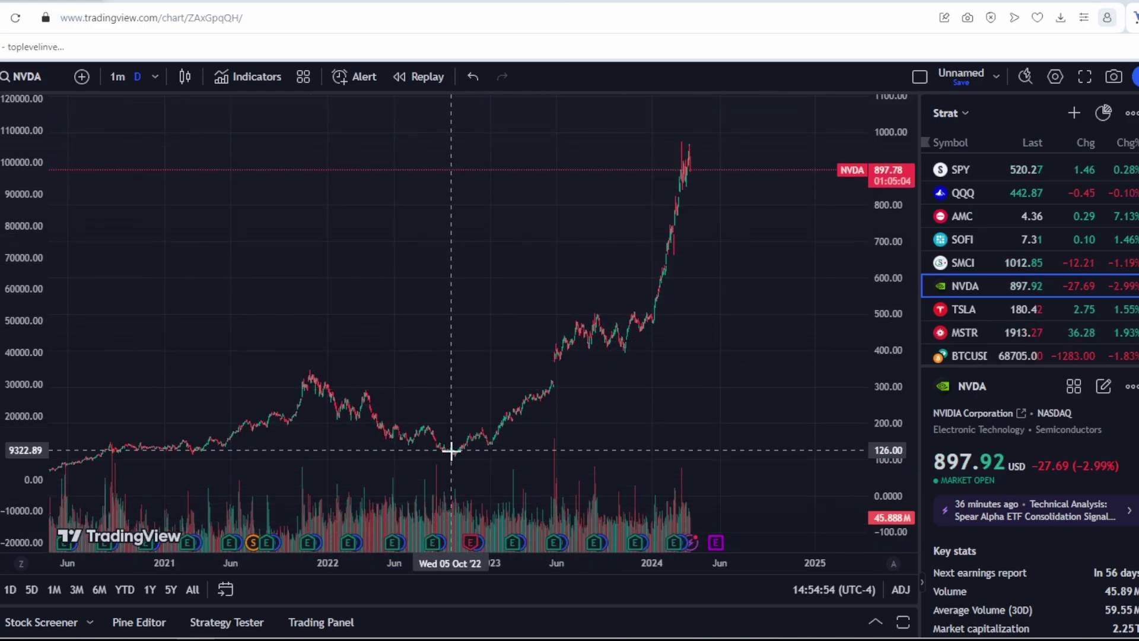
pyautogui.moveTo(451, 451); pyautogui.dragTo(675, 143)
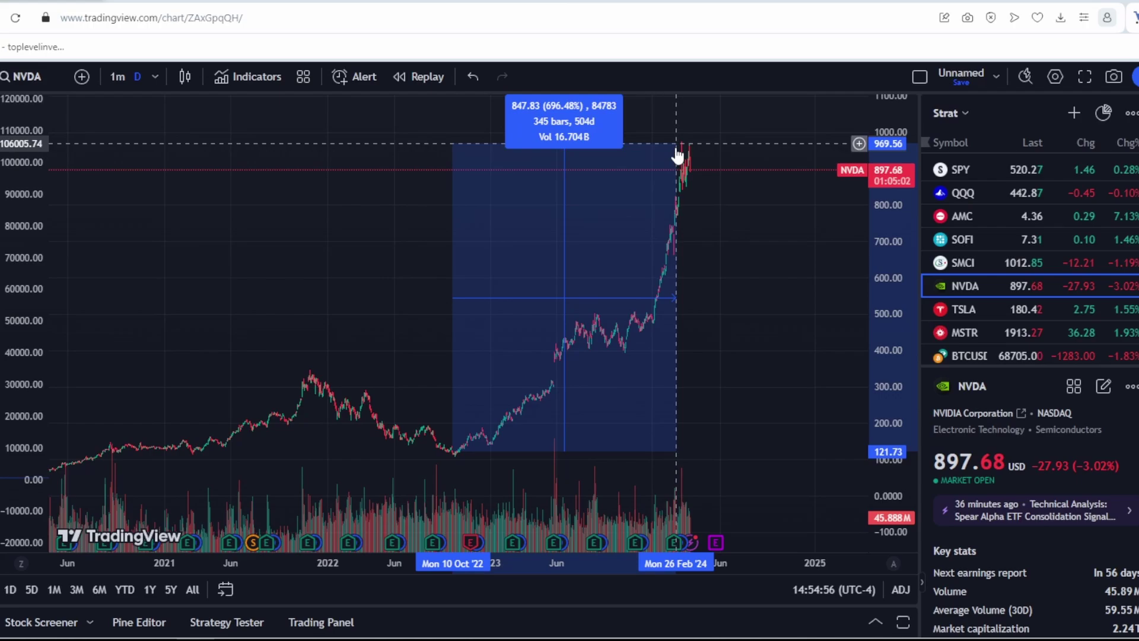
pyautogui.scroll(-3, 746, 305)
pyautogui.click(747, 306)
# Examine NVDA's recent daily candles and the price range around them, with room for the coming months.
pyautogui.scroll(5, 763, 313)
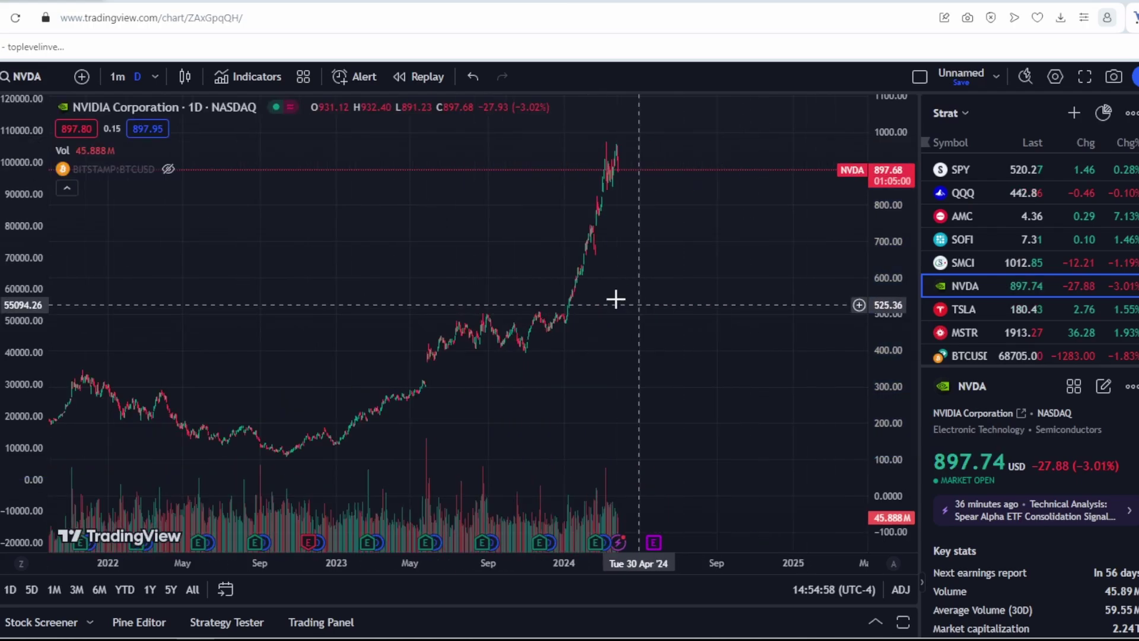
pyautogui.scroll(5, 616, 299)
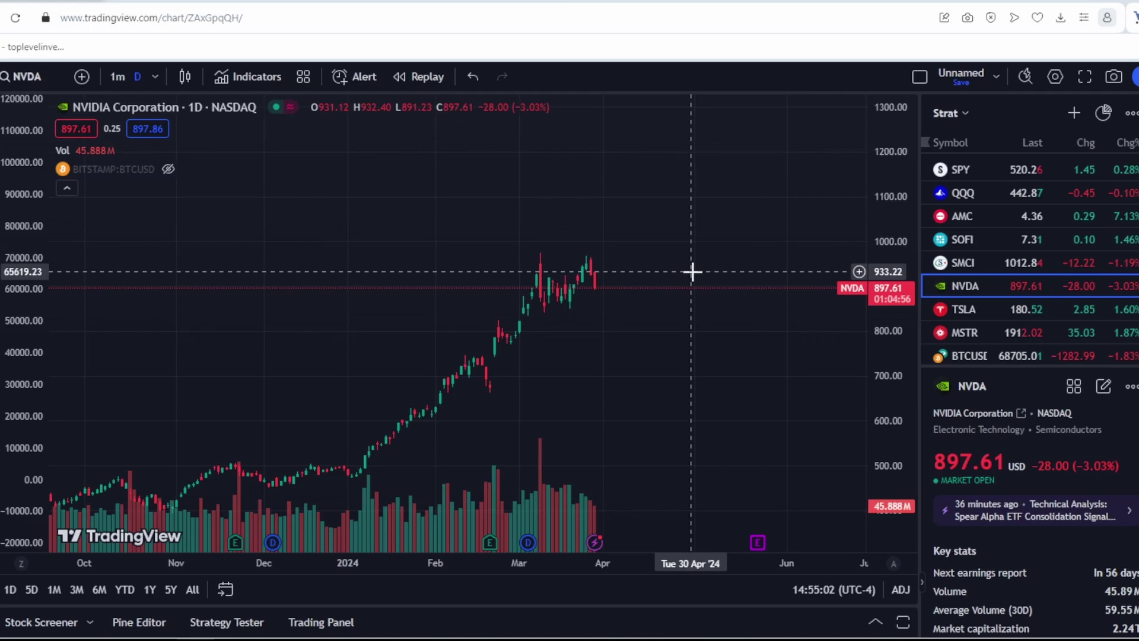
pyautogui.moveTo(893, 359); pyautogui.dragTo(905, 371)
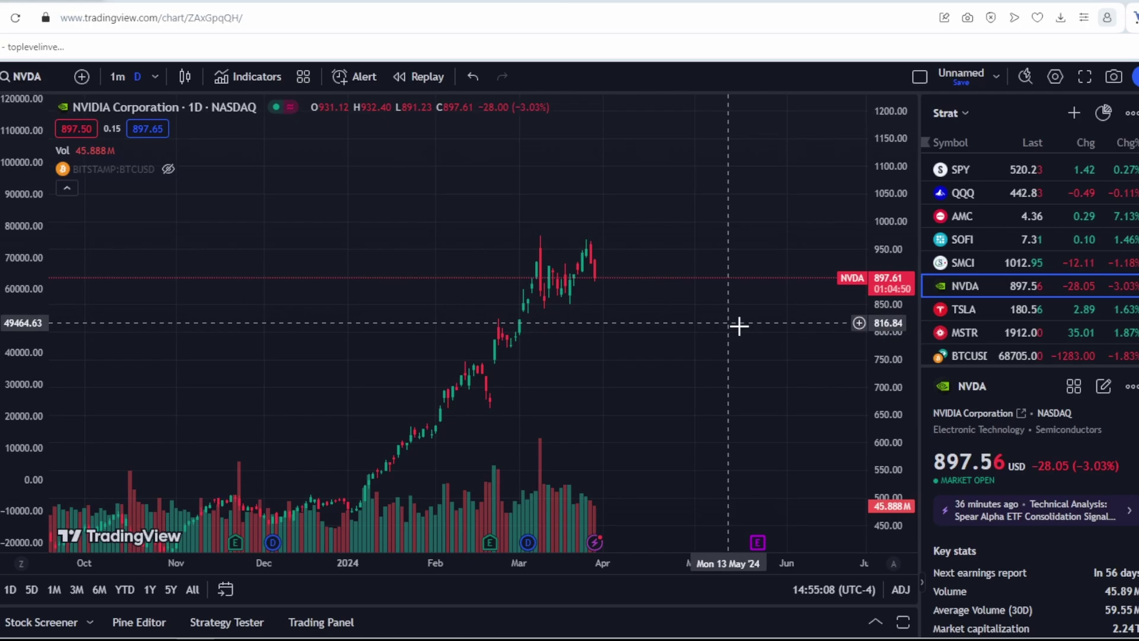
pyautogui.moveTo(889, 326); pyautogui.dragTo(888, 314)
pyautogui.scroll(3, 742, 317)
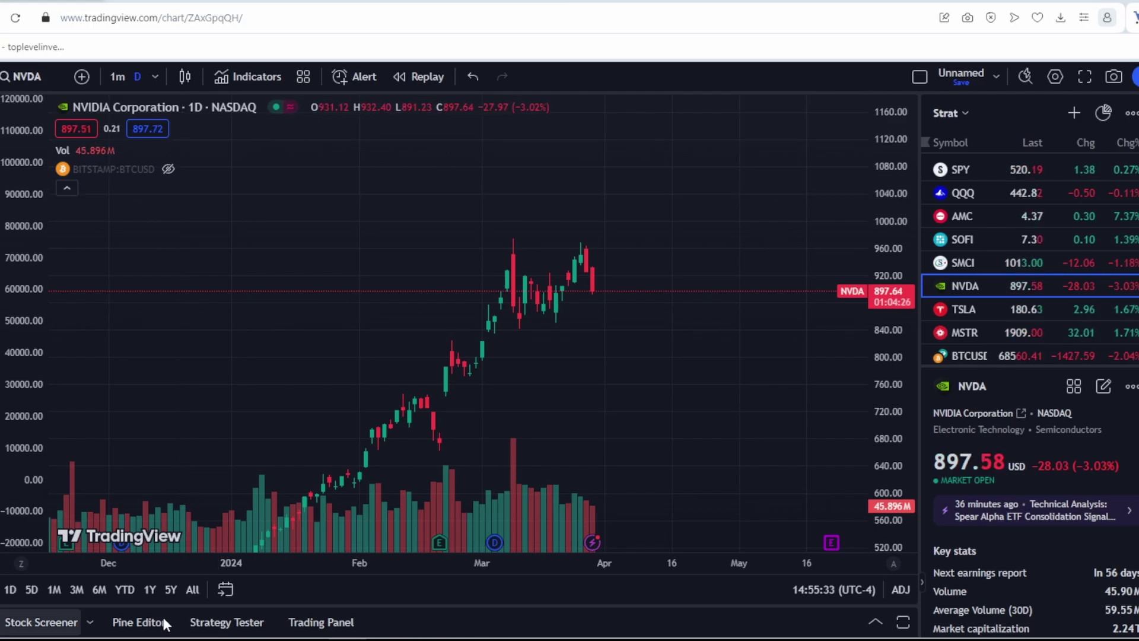
pyautogui.moveTo(682, 384); pyautogui.dragTo(692, 357)
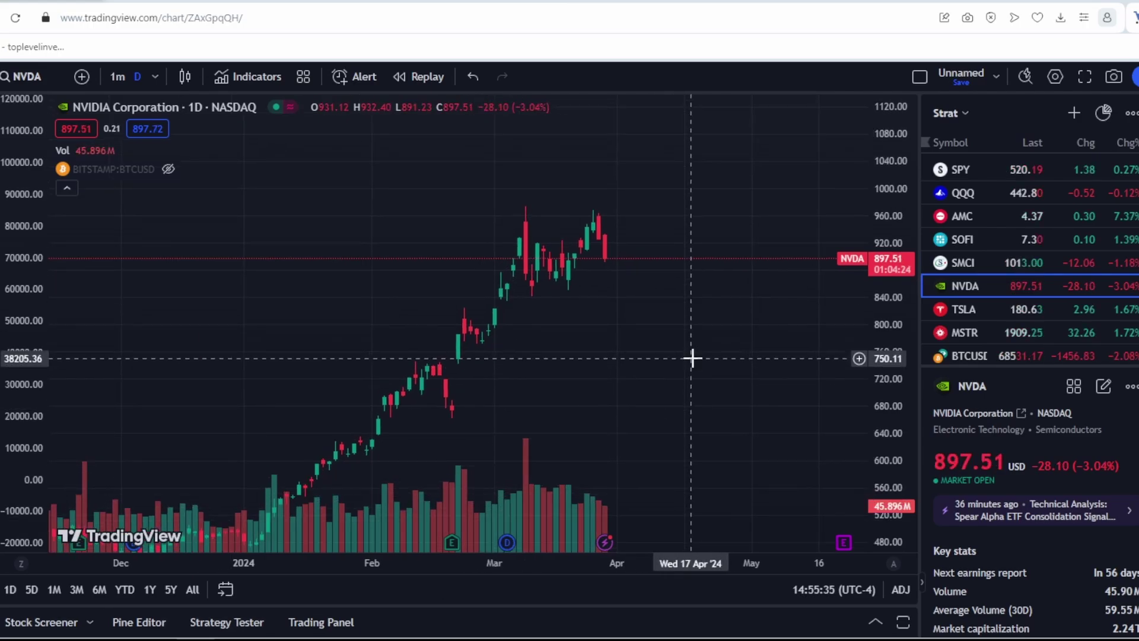